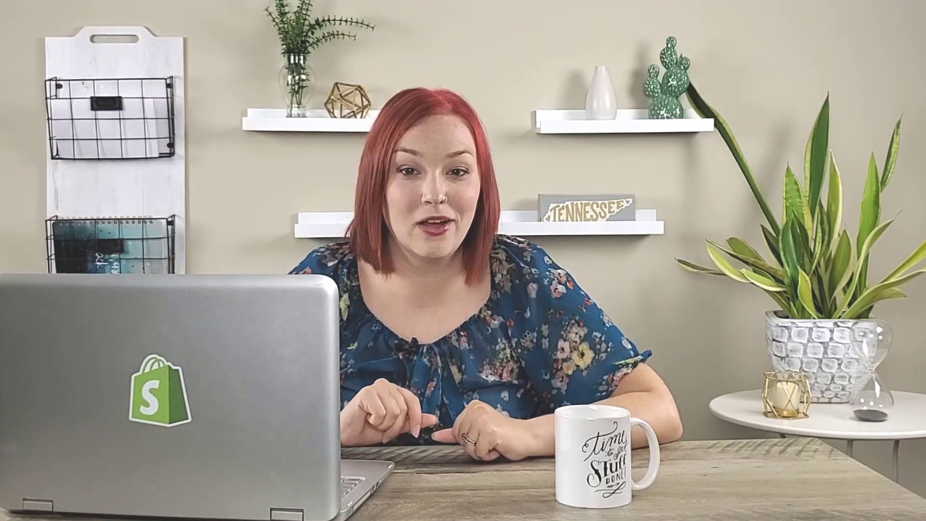
Step: Search the App Store for 'upsell' and open the Bold Upsell - Upsell Smarter listing
{"action": "type", "text": "ups"}
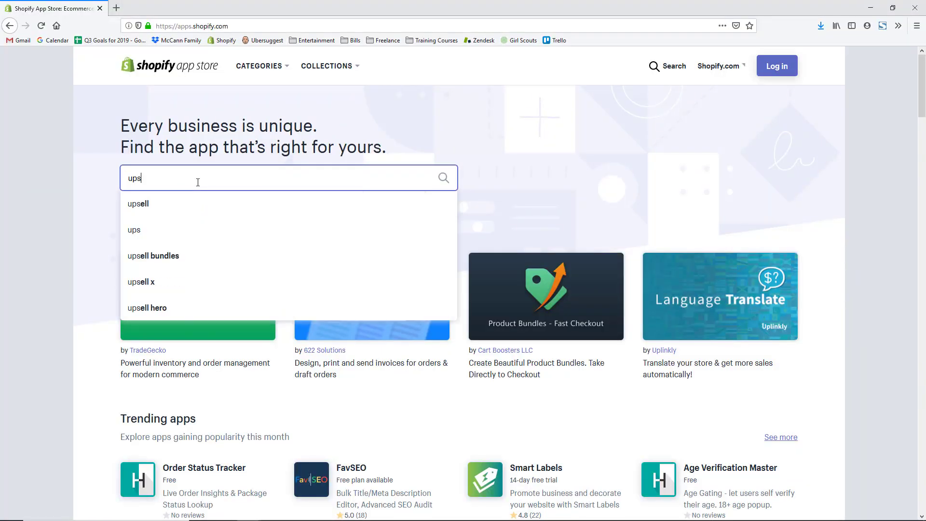
{"action": "type", "text": "ell"}
{"action": "key", "text": "Return"}
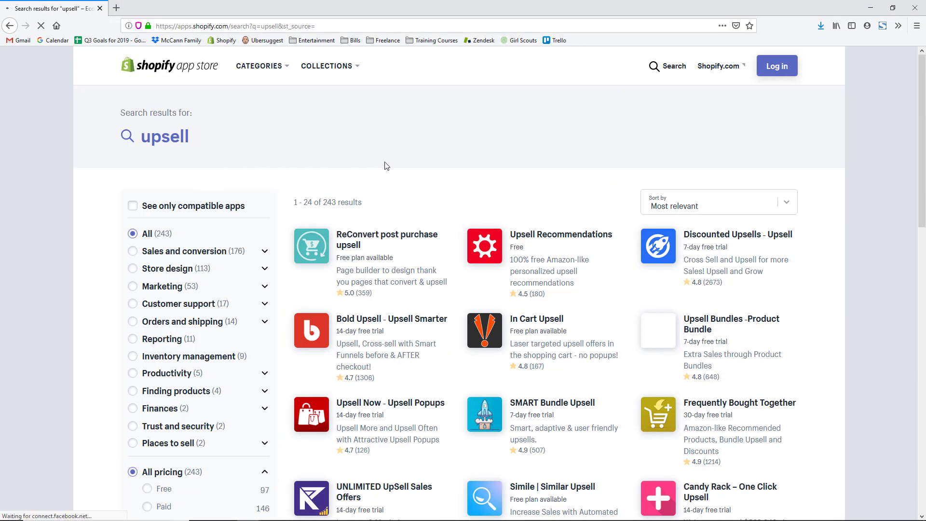
{"action": "scroll", "coordinate": [428, 167], "scroll_direction": "down", "scroll_amount": 2}
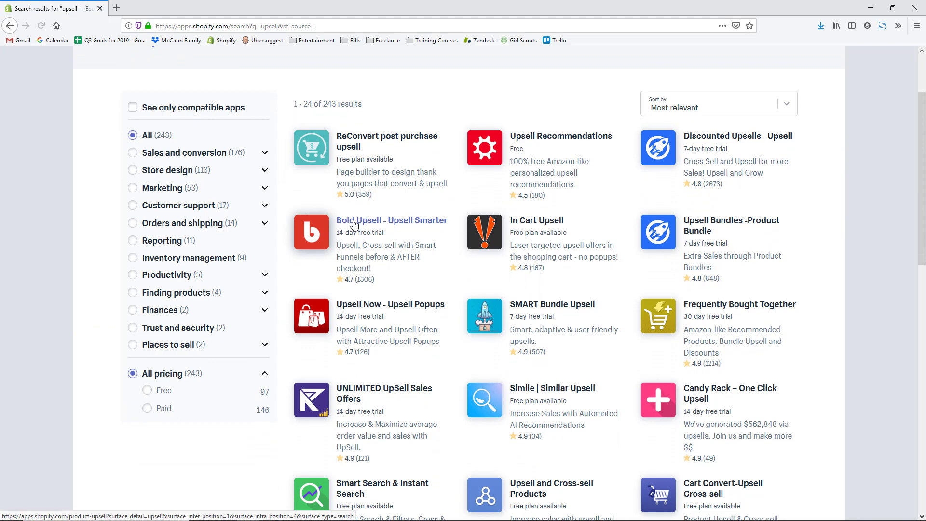
{"action": "left_click", "coordinate": [353, 223]}
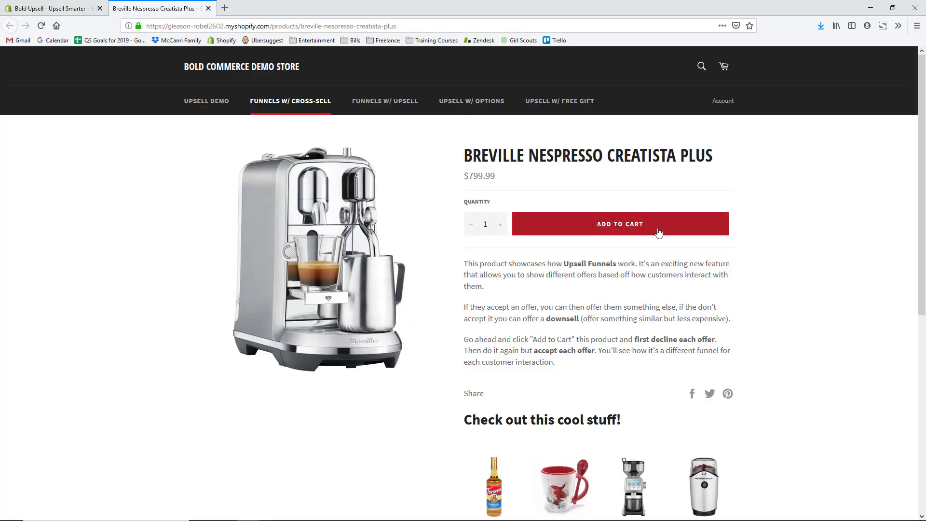
Step: Add the Breville Nespresso Creatista Plus to the cart, decline the grinder, and accept Caramel Coffee Syrup
{"action": "left_click", "coordinate": [658, 233]}
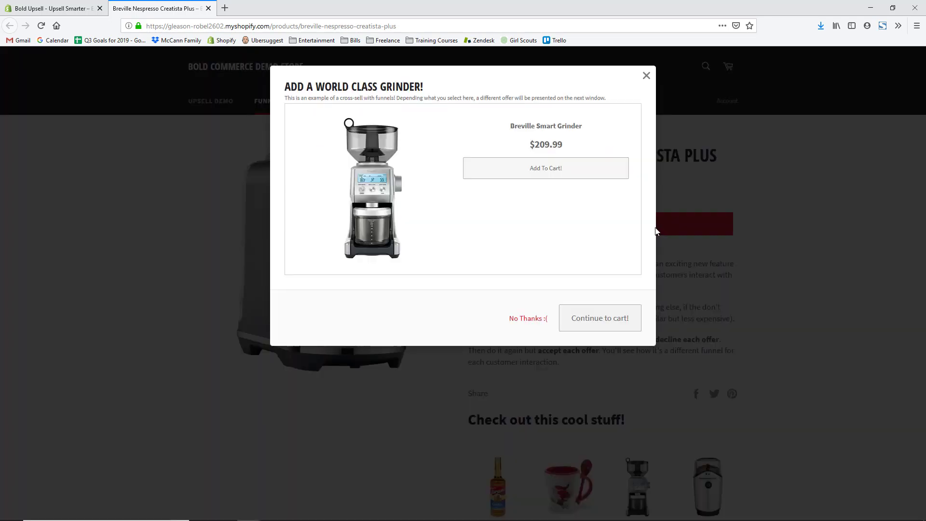
{"action": "left_click", "coordinate": [530, 318]}
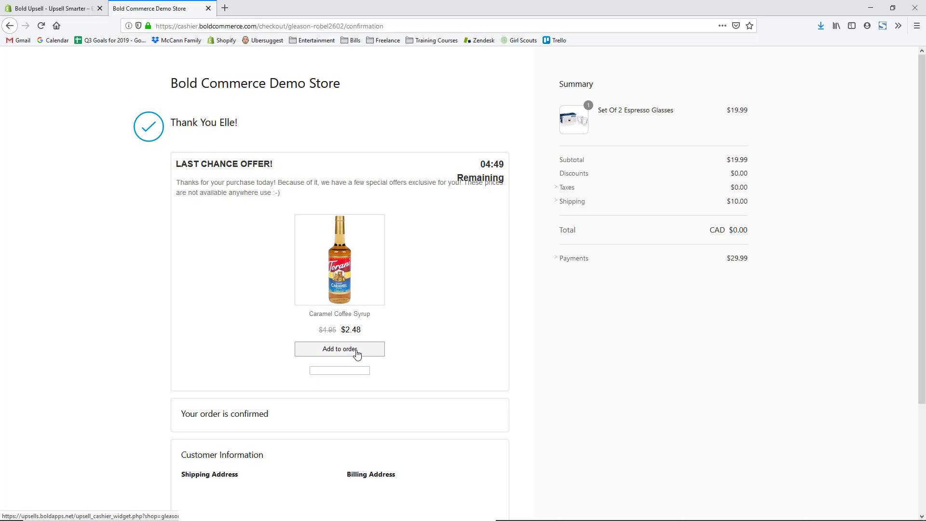
{"action": "left_click", "coordinate": [360, 349]}
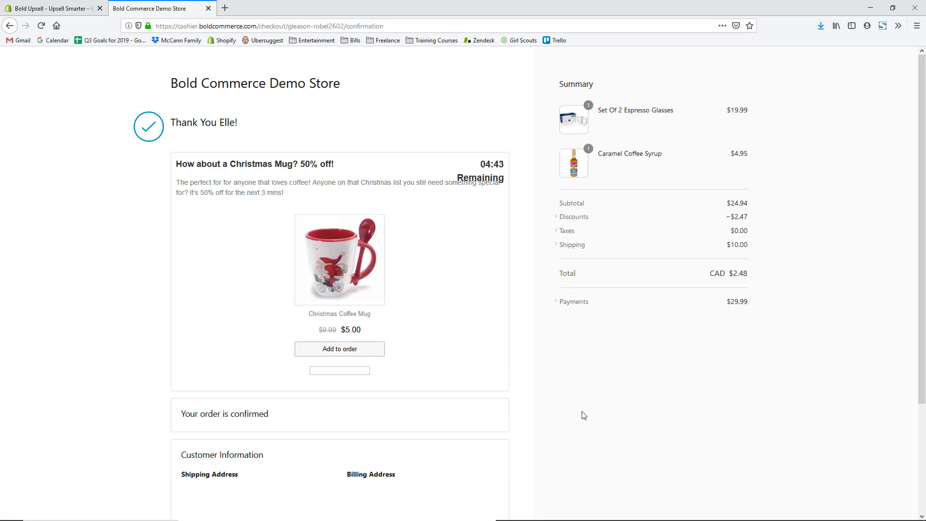
Step: Add the discounted Christmas Coffee Mug and the Coffee Bean Ice Tray to the order
{"action": "left_click", "coordinate": [378, 351]}
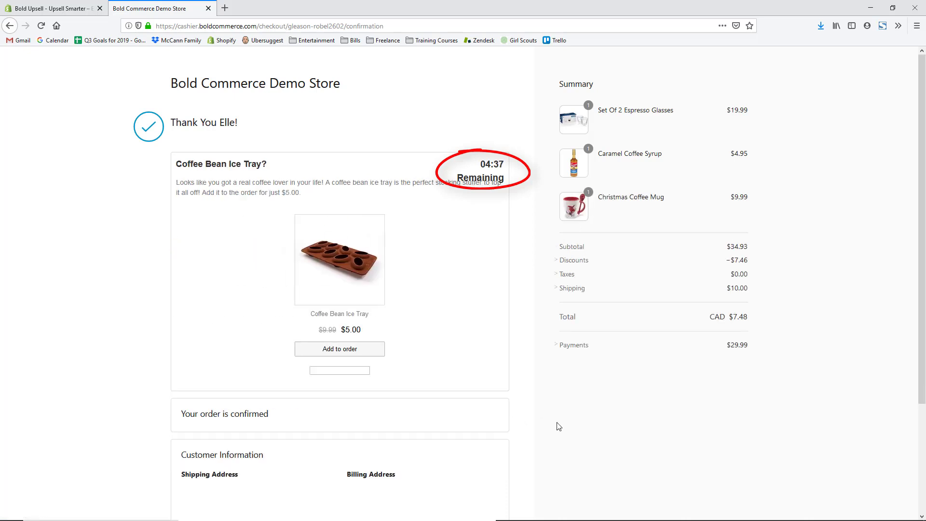
{"action": "left_click", "coordinate": [377, 350]}
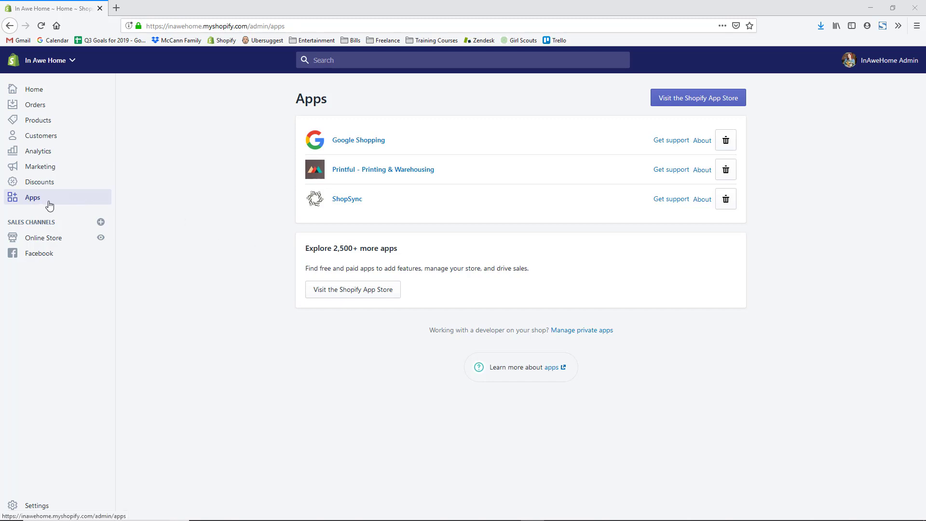
Step: From the admin, search the App Store for 'upsell', open Bold Upsell, and choose Add app
{"action": "left_click", "coordinate": [690, 108]}
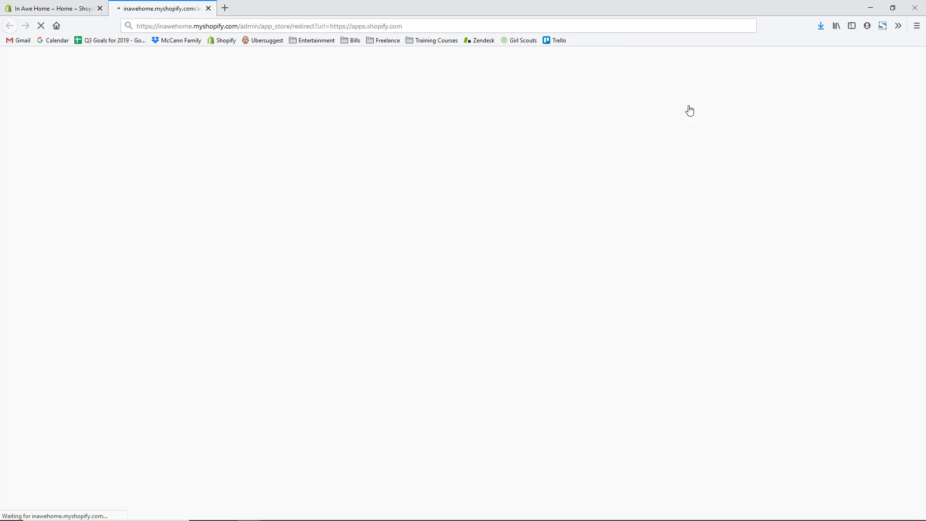
{"action": "left_click", "coordinate": [380, 180]}
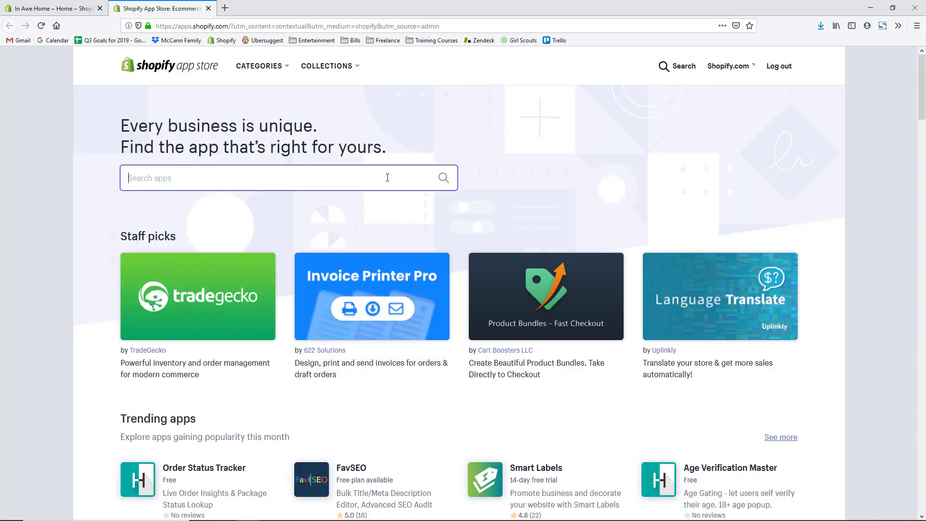
{"action": "type", "text": "upsell"}
{"action": "key", "text": "Return"}
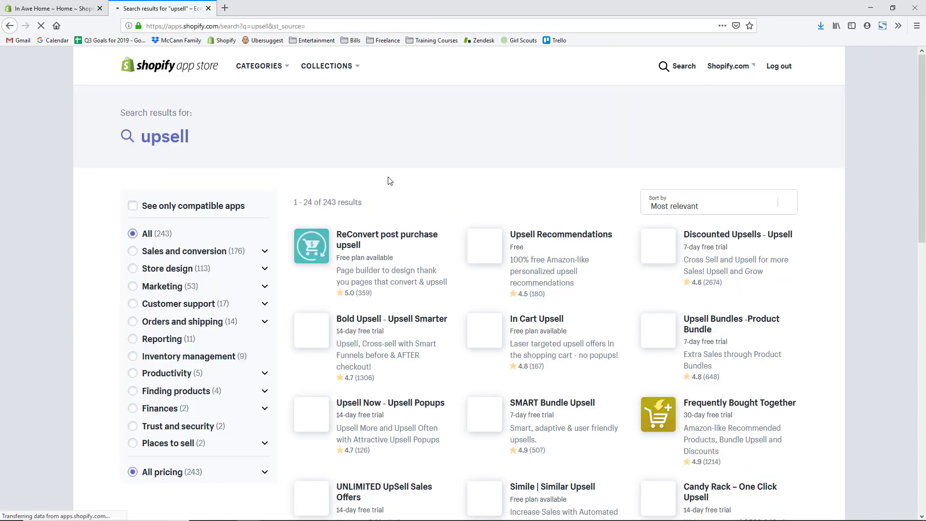
{"action": "left_click", "coordinate": [411, 323]}
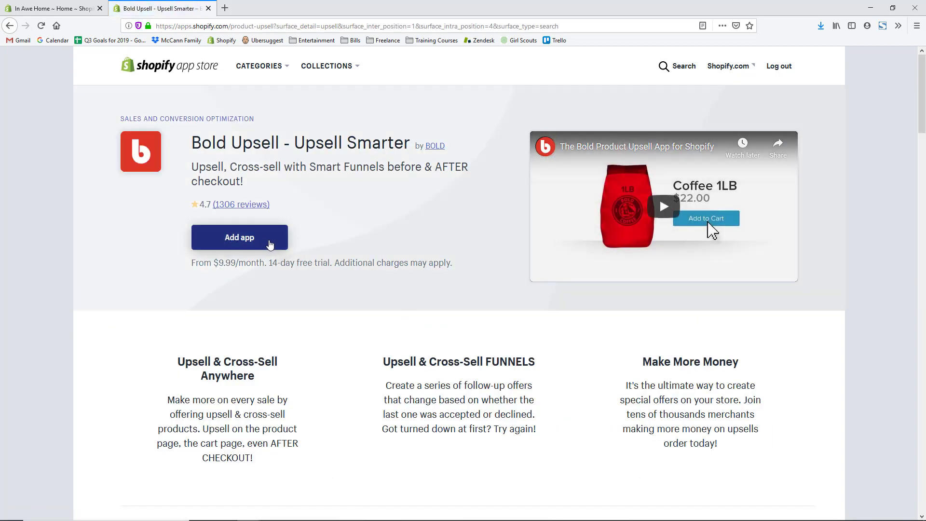
{"action": "left_click", "coordinate": [269, 244]}
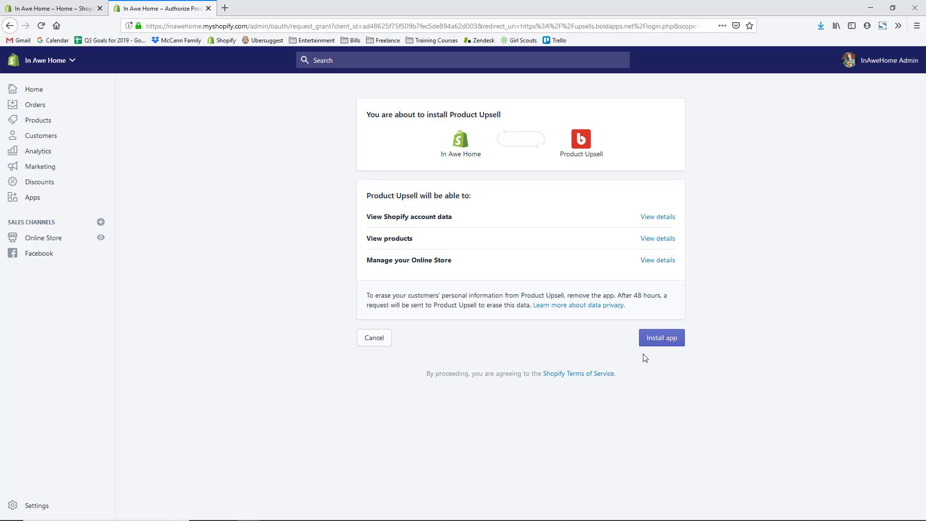
Step: Approve the Product Upsell install, start its 14-day free trial, and review the terms
{"action": "left_click", "coordinate": [676, 344]}
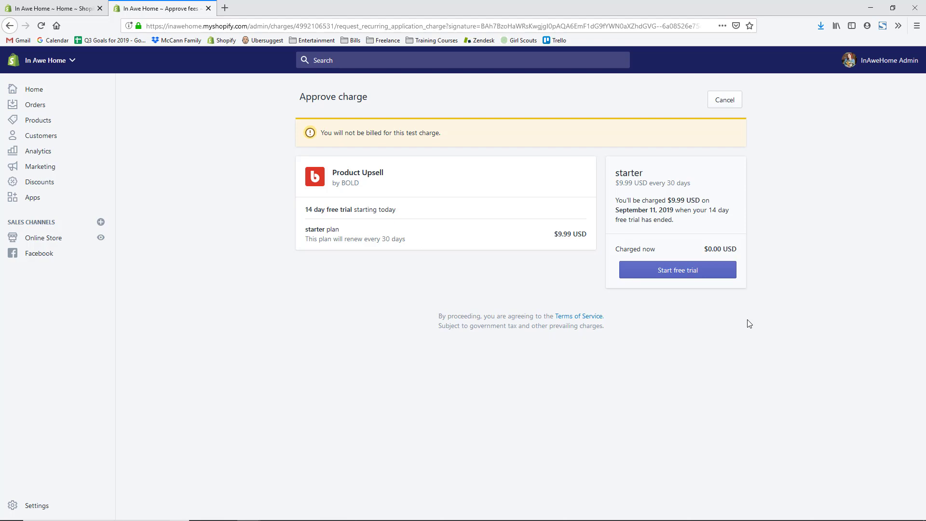
{"action": "left_click", "coordinate": [710, 276]}
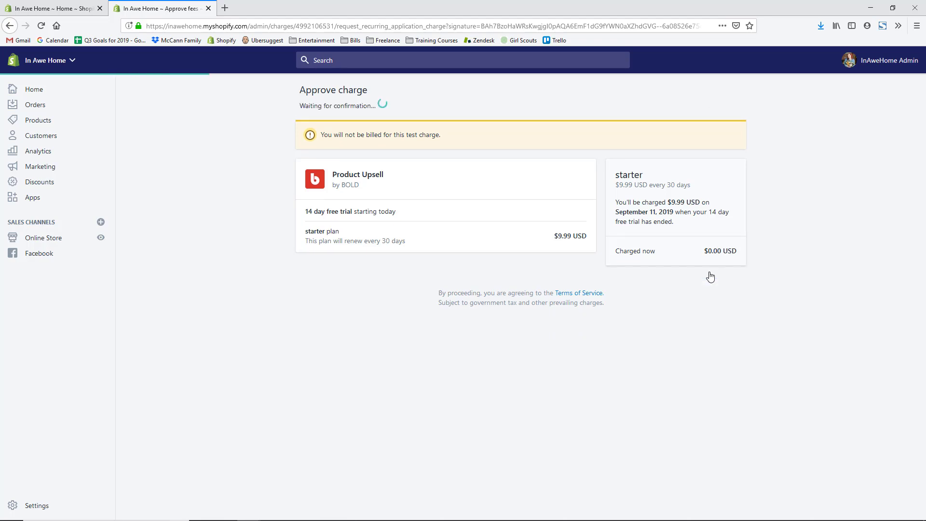
{"action": "scroll", "coordinate": [818, 190], "scroll_direction": "down", "scroll_amount": 5}
{"action": "scroll", "coordinate": [818, 190], "scroll_direction": "down", "scroll_amount": 8}
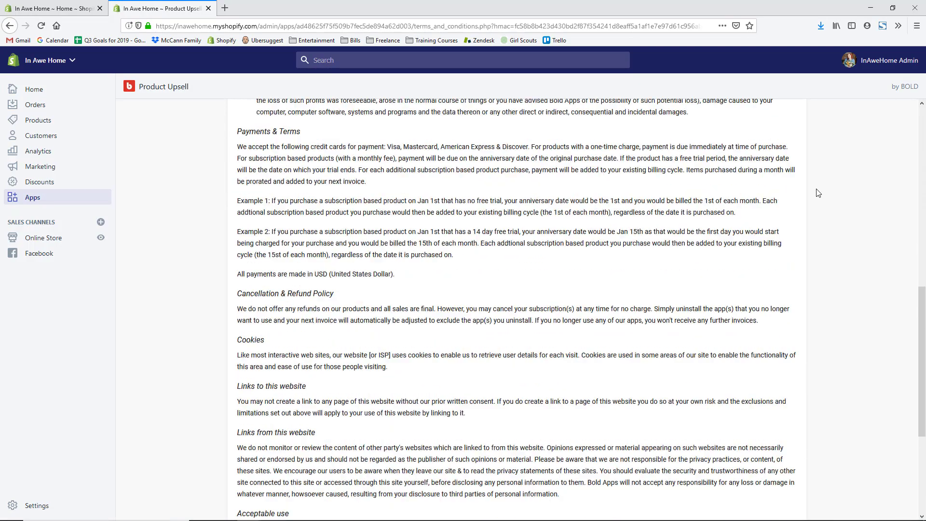
{"action": "scroll", "coordinate": [818, 190], "scroll_direction": "up", "scroll_amount": 13}
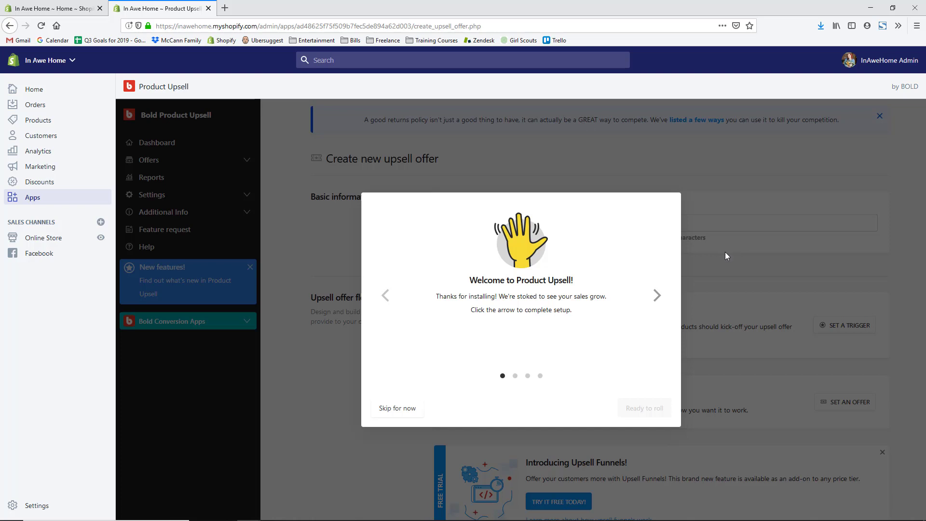
Step: Skip past the Product Upsell welcome slide and begin installing Bold Cashier
{"action": "left_click", "coordinate": [663, 299]}
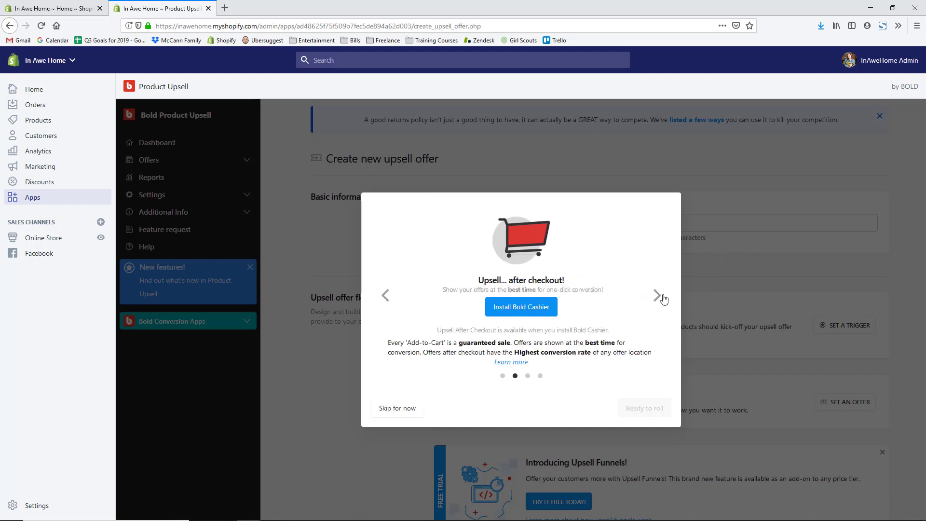
{"action": "left_click", "coordinate": [526, 311]}
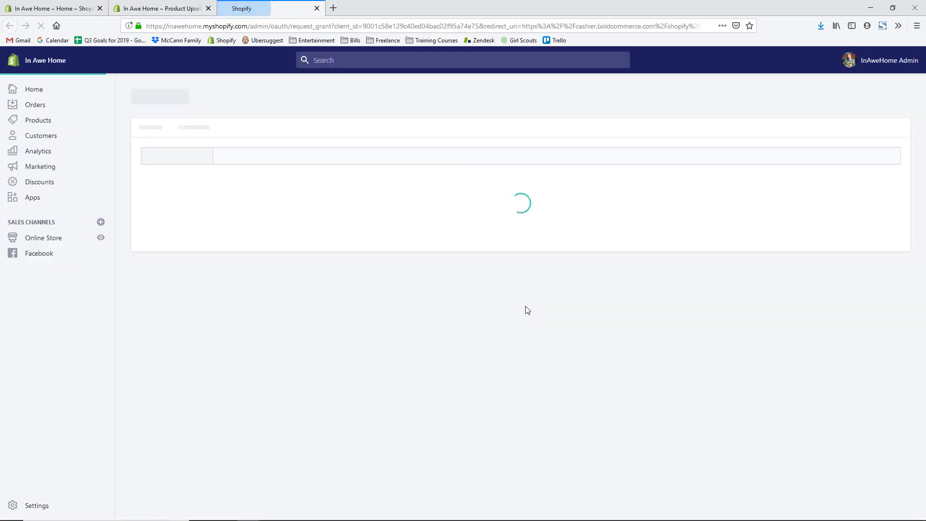
{"action": "scroll", "coordinate": [710, 303], "scroll_direction": "down", "scroll_amount": 3}
{"action": "scroll", "coordinate": [710, 303], "scroll_direction": "up", "scroll_amount": 3}
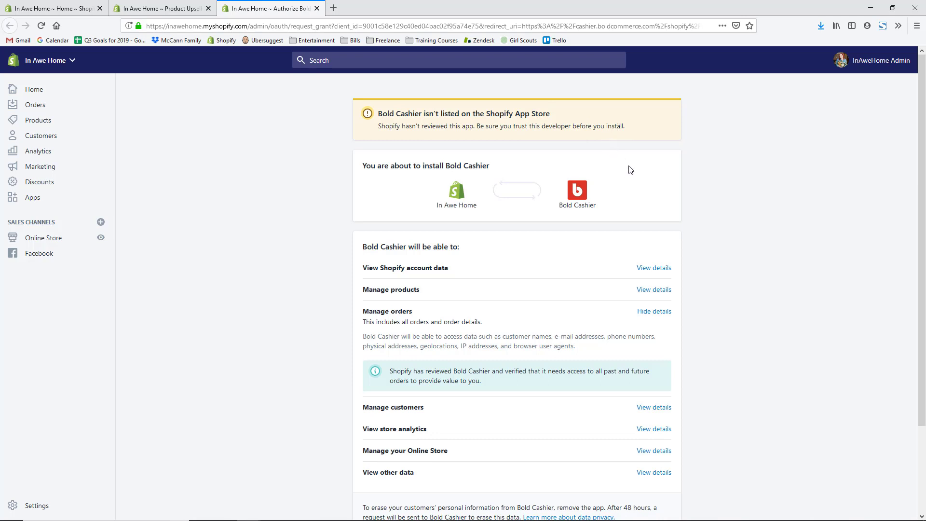
Step: Install the unlisted Bold Cashier app and accept its terms
{"action": "scroll", "coordinate": [631, 169], "scroll_direction": "down", "scroll_amount": 2}
{"action": "left_click", "coordinate": [667, 448]}
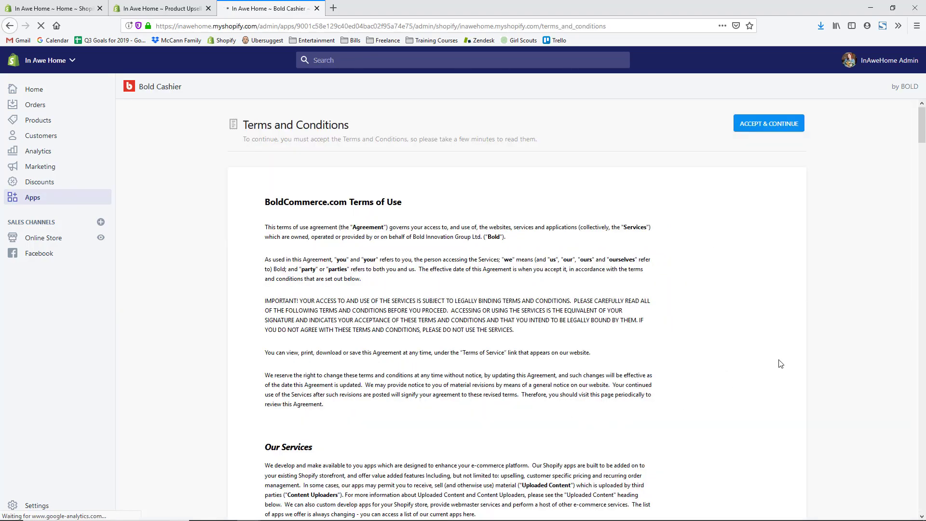
{"action": "left_click", "coordinate": [783, 126]}
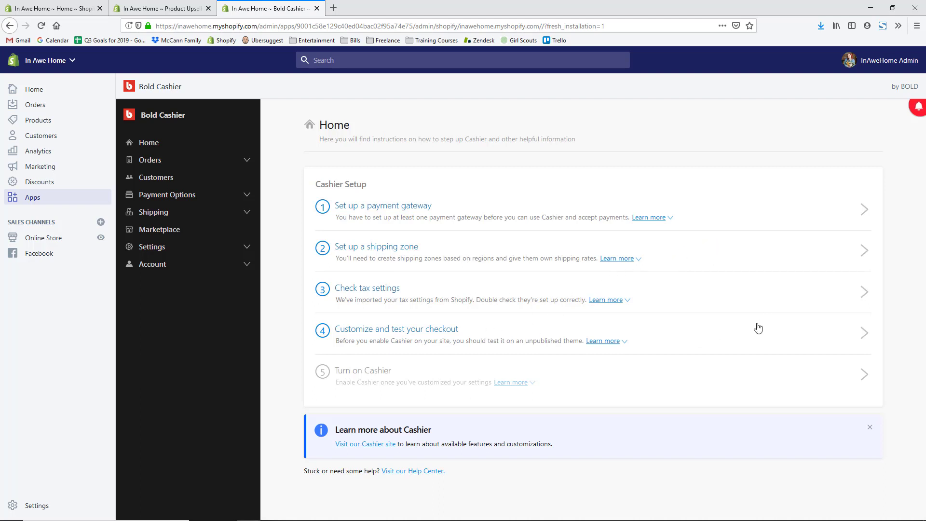
Step: Browse Bold Cashier's payment gateway options, then return to the Cashier setup home
{"action": "left_click", "coordinate": [863, 211]}
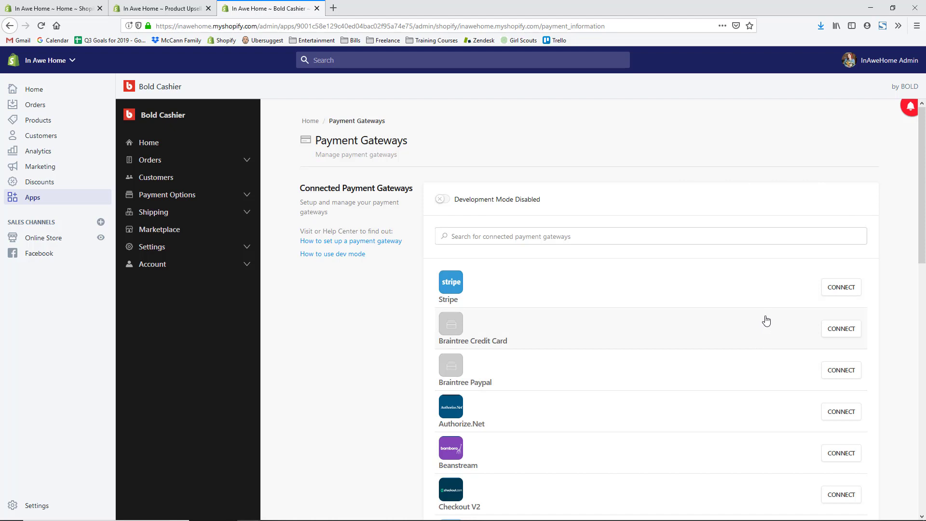
{"action": "scroll", "coordinate": [765, 314], "scroll_direction": "down", "scroll_amount": 4}
{"action": "scroll", "coordinate": [769, 296], "scroll_direction": "down", "scroll_amount": 9}
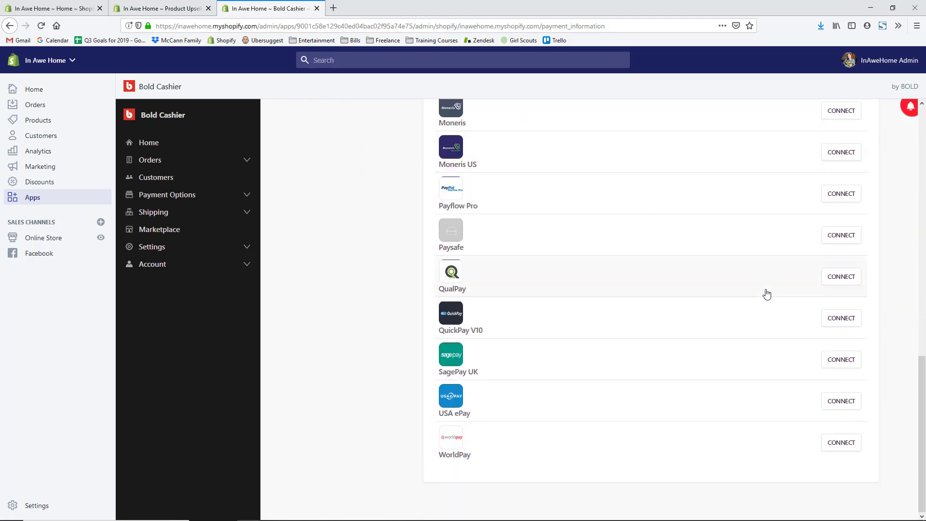
{"action": "scroll", "coordinate": [766, 294], "scroll_direction": "up", "scroll_amount": 13}
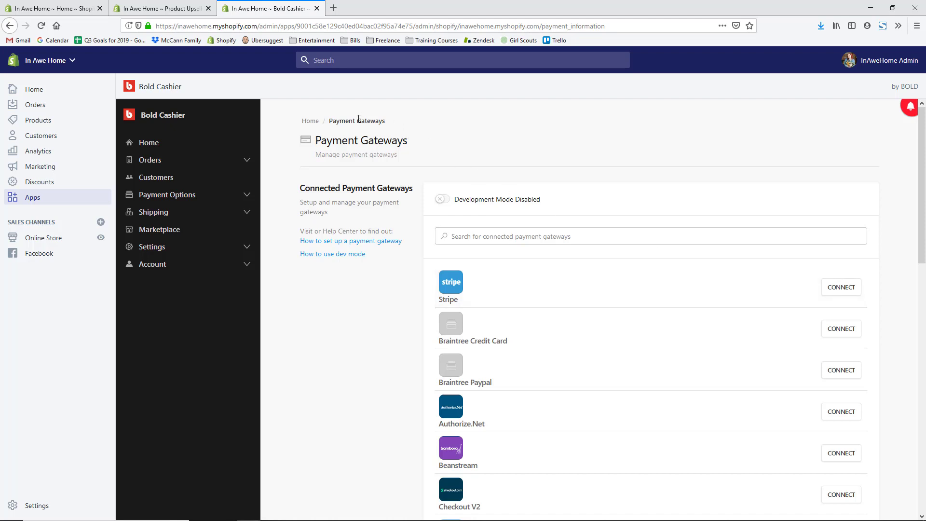
{"action": "left_click", "coordinate": [311, 122]}
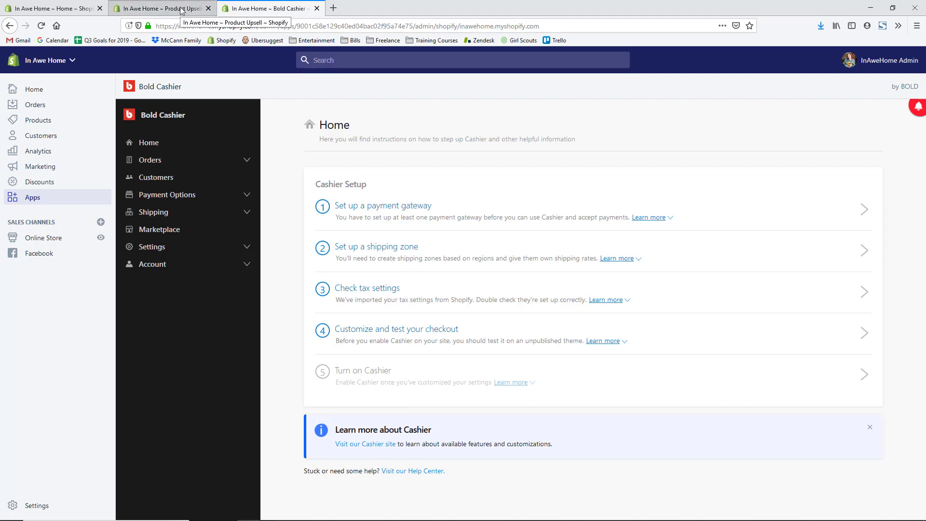
Step: Glance at the Product Upsell page, then go to the store's installed Apps list
{"action": "left_click", "coordinate": [161, 12]}
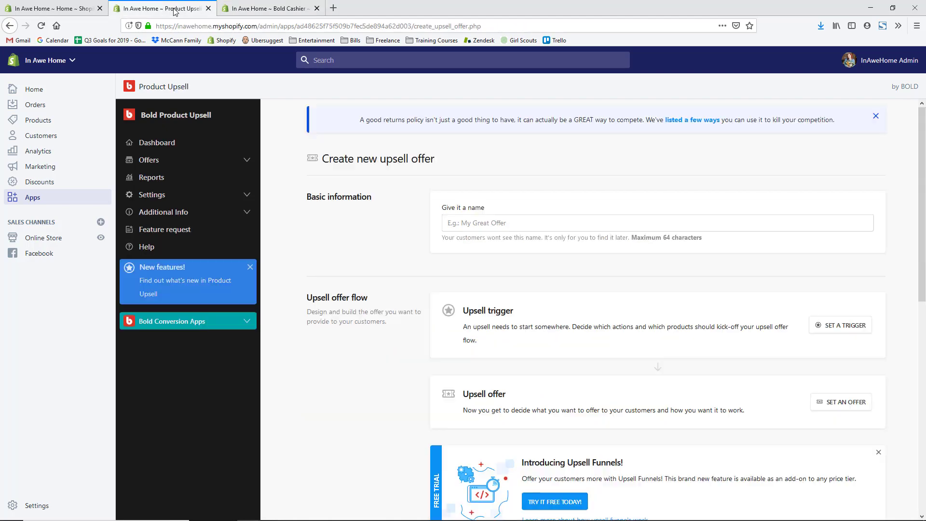
{"action": "left_click", "coordinate": [246, 9]}
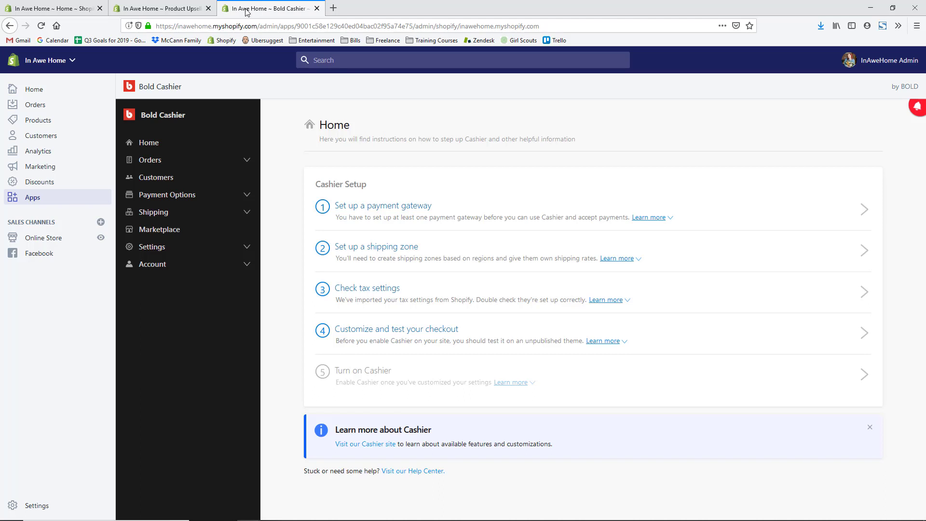
{"action": "left_click", "coordinate": [39, 200]}
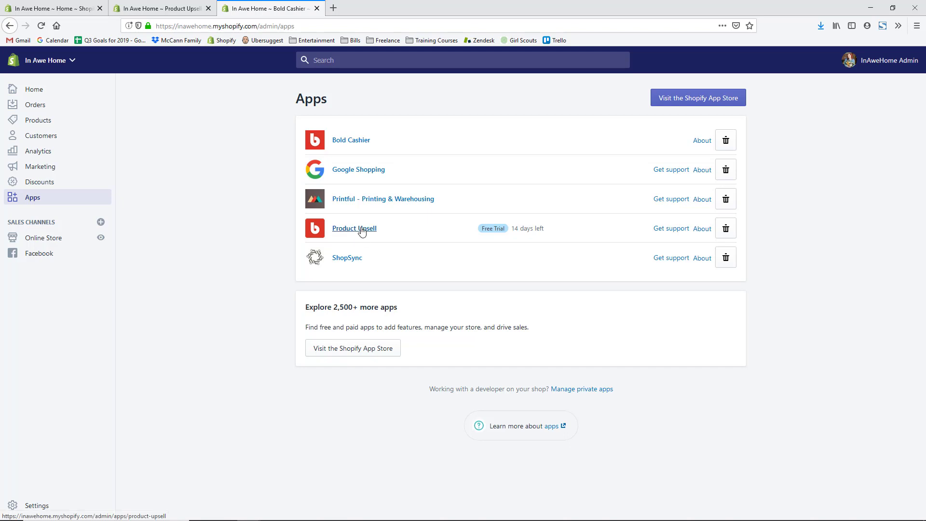
Step: Open the Product Upsell dashboard and its Additional Info installation instructions
{"action": "left_click", "coordinate": [367, 234]}
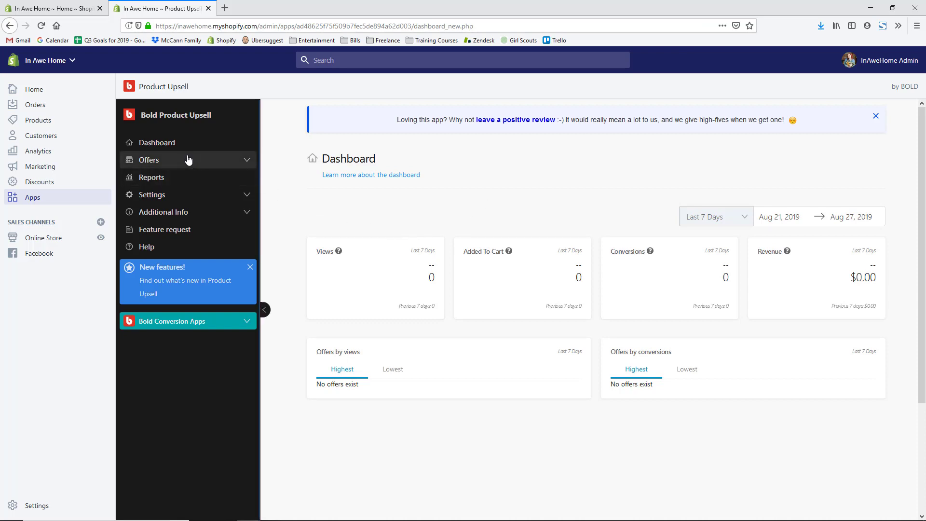
{"action": "left_click", "coordinate": [247, 212]}
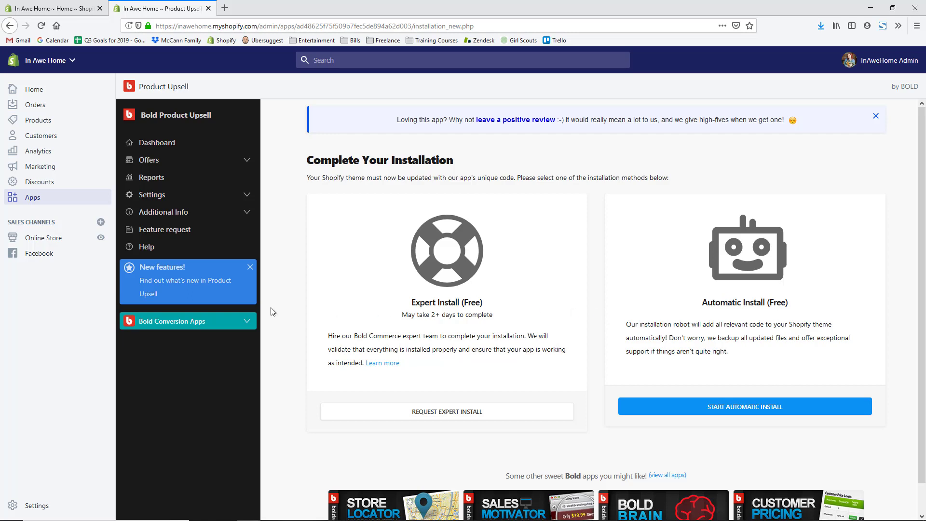
Step: Duplicate the live Handy-v2.3.11 1 theme under Online Store > Themes
{"action": "left_click", "coordinate": [43, 242]}
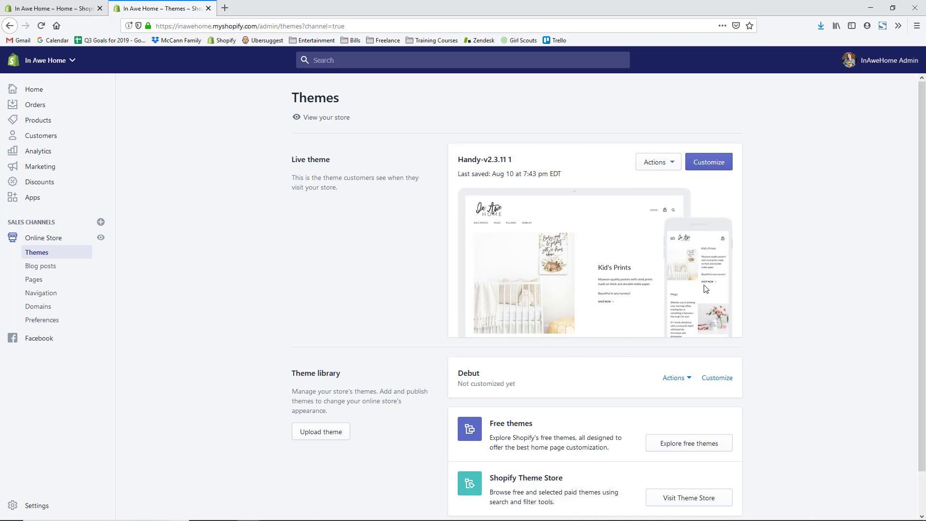
{"action": "left_click", "coordinate": [659, 165]}
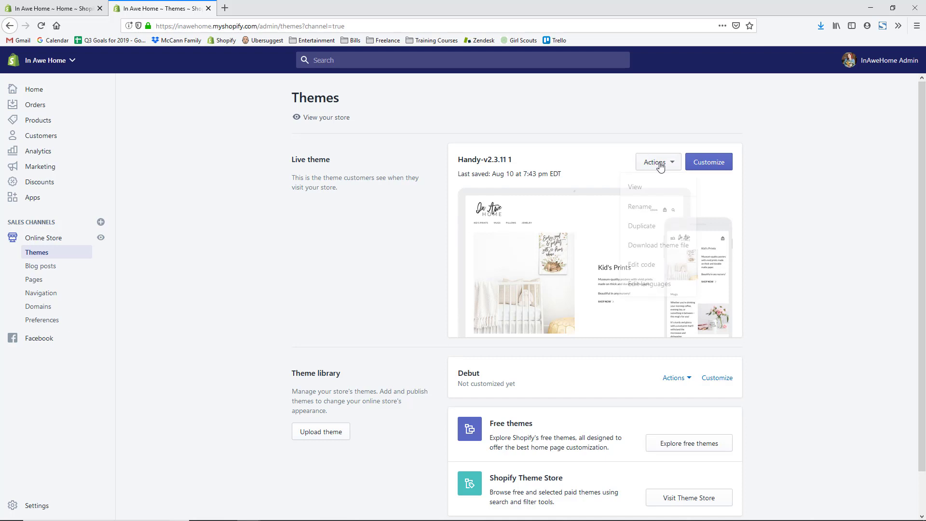
{"action": "left_click", "coordinate": [665, 230]}
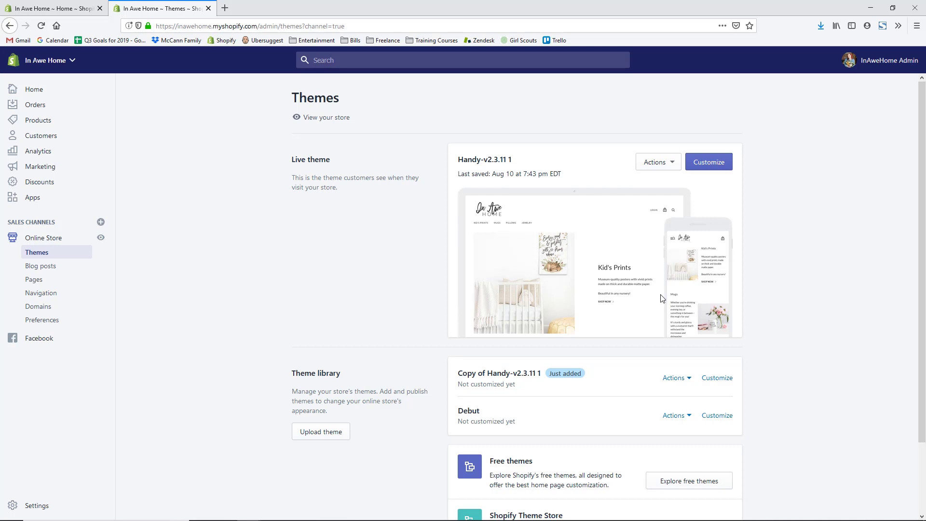
{"action": "left_click", "coordinate": [674, 379]}
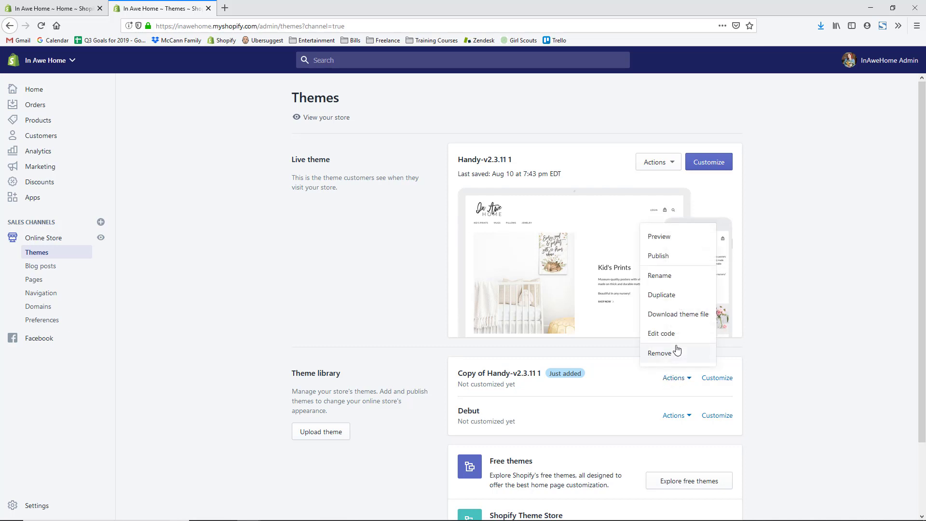
Step: Rename the theme copy from 'Copy of Handy-v2.3.11 1' to 'Handy-v2.3.11 (Upsell App Added)'
{"action": "left_click", "coordinate": [669, 280]}
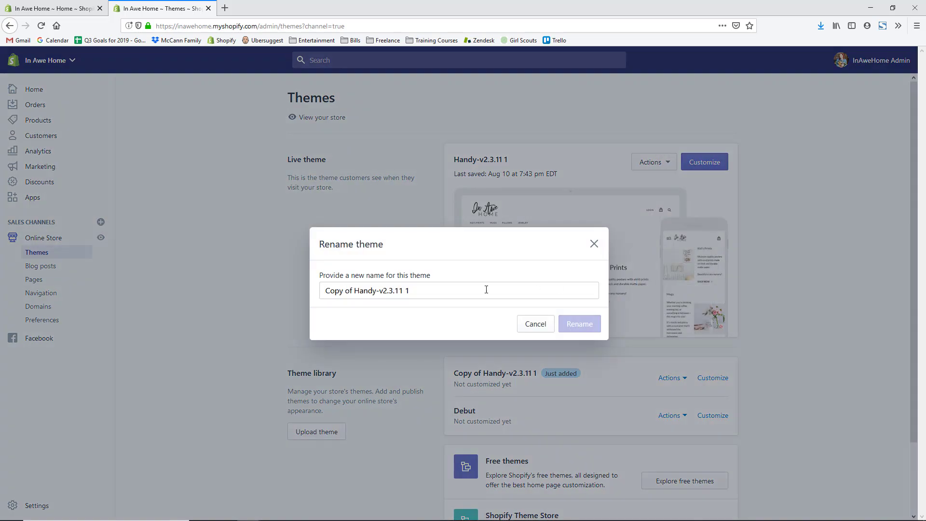
{"action": "left_click_drag", "start_coordinate": [356, 291], "coordinate": [324, 291]}
{"action": "key", "text": "BackSpace"}
{"action": "left_click", "coordinate": [396, 294]}
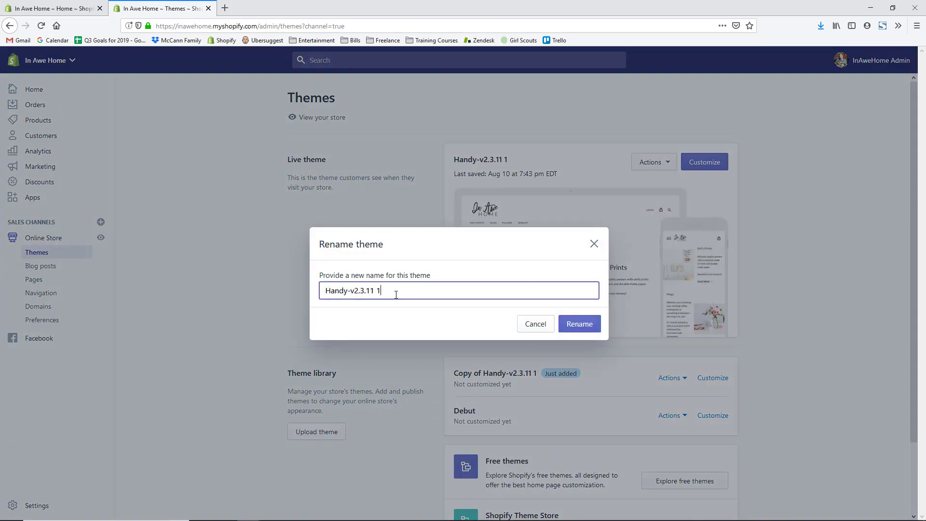
{"action": "type", "text": "Upsell App Added"}
{"action": "left_click", "coordinate": [589, 328]}
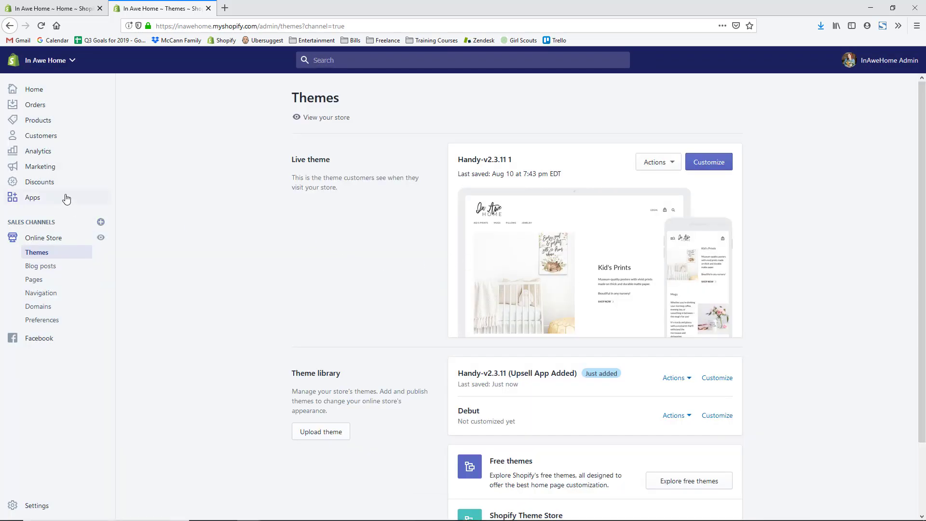
Step: Start Product Upsell's automatic install from its Additional Info > Installation Instructions page
{"action": "left_click", "coordinate": [43, 204]}
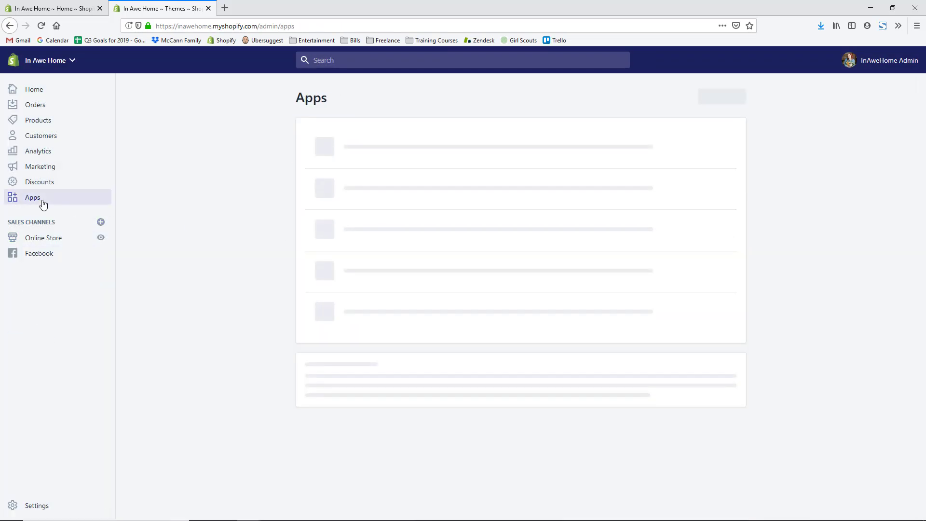
{"action": "left_click", "coordinate": [356, 229]}
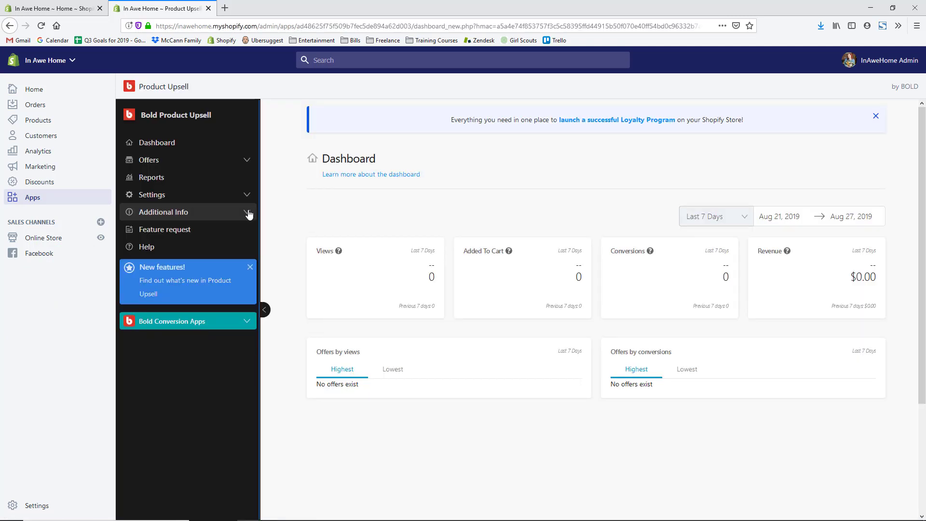
{"action": "left_click", "coordinate": [248, 214]}
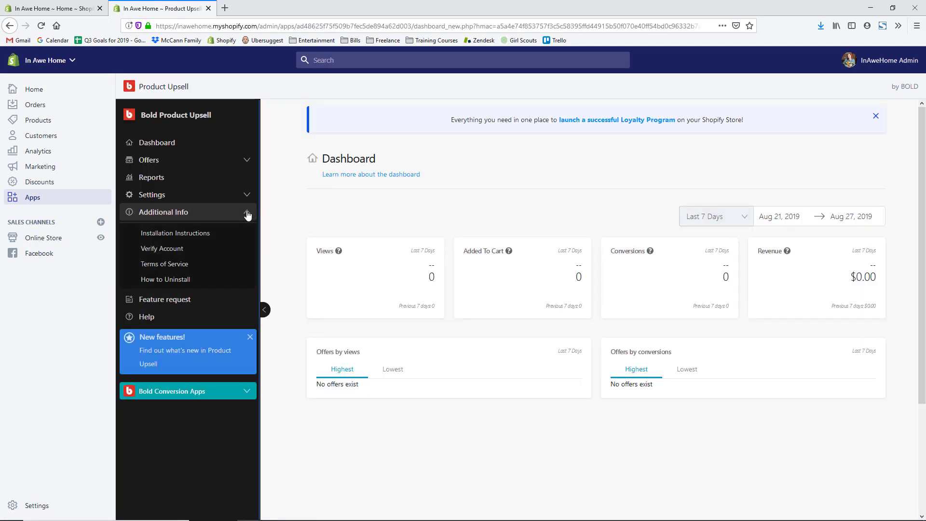
{"action": "left_click", "coordinate": [200, 238]}
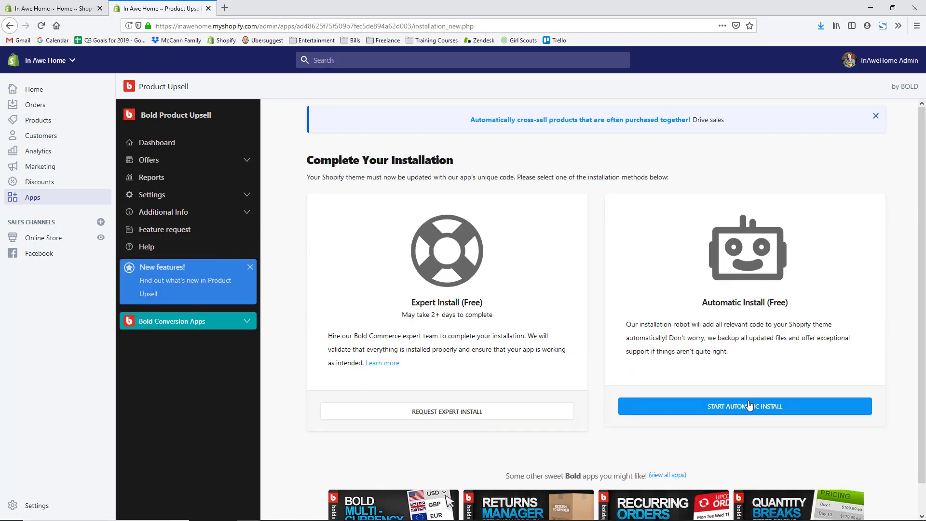
{"action": "left_click", "coordinate": [749, 406]}
{"action": "left_click", "coordinate": [845, 409]}
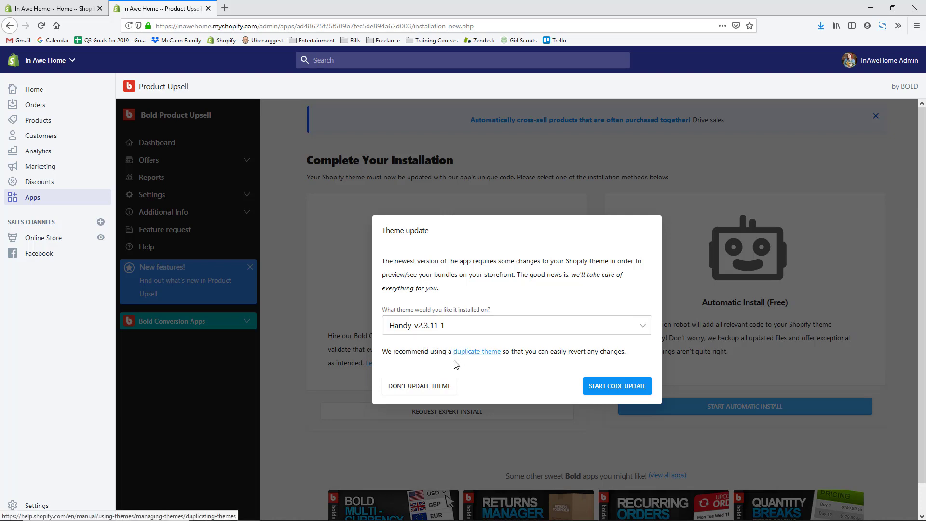
Step: Run the code update on the Handy-v2.3.11 (Upsell App Added) theme and acknowledge the success message
{"action": "left_click", "coordinate": [531, 325]}
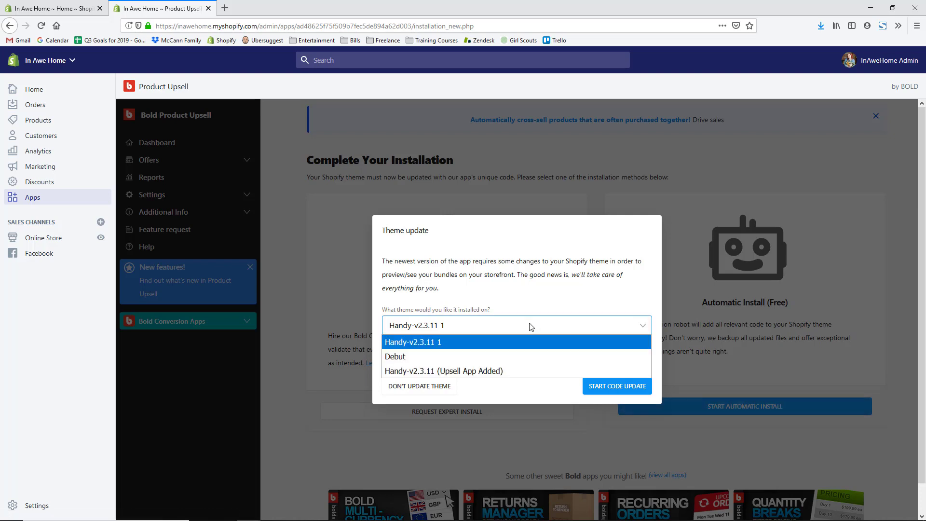
{"action": "left_click", "coordinate": [465, 372]}
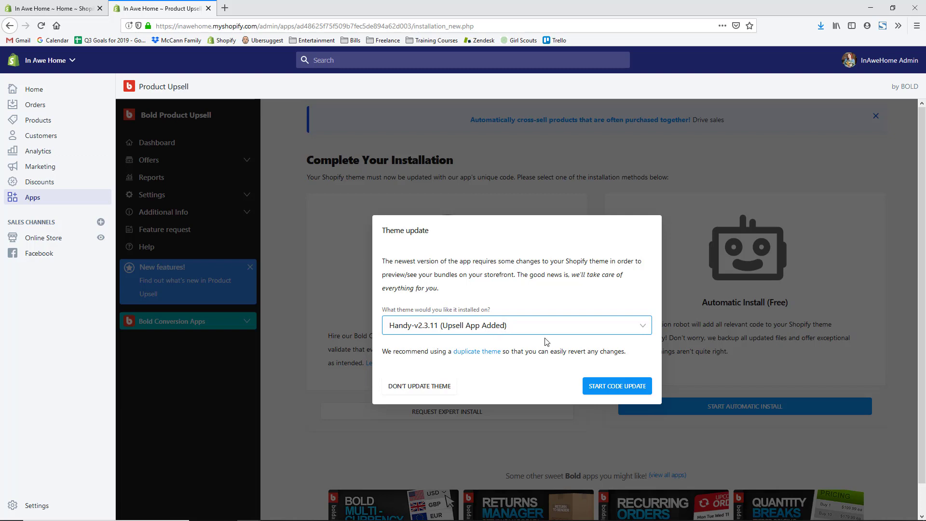
{"action": "left_click", "coordinate": [598, 391]}
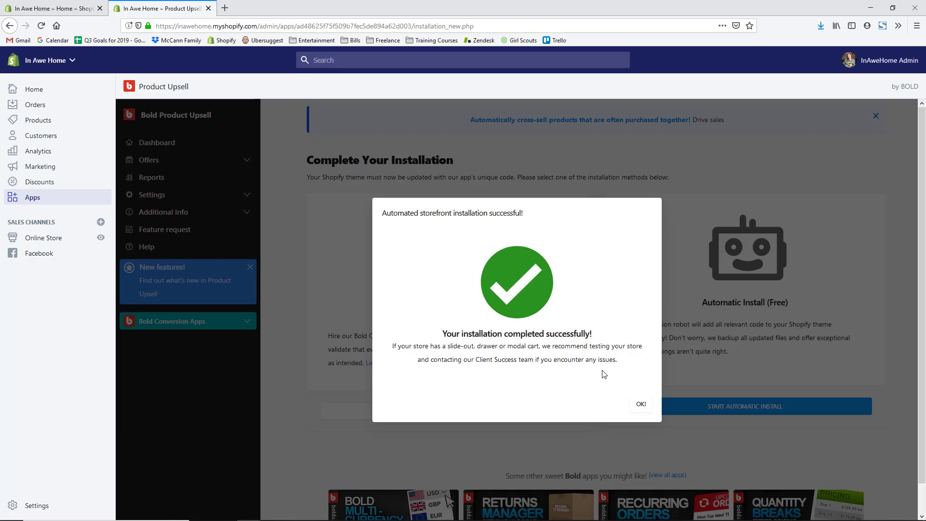
{"action": "left_click", "coordinate": [645, 404]}
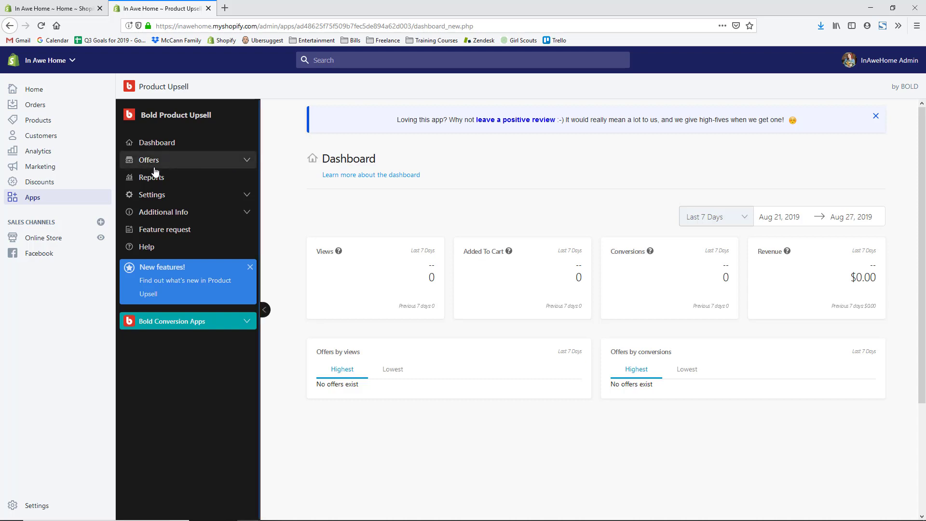
Step: Create a new upsell offer from Offers and name it 'Pillow Offer'
{"action": "left_click", "coordinate": [183, 167]}
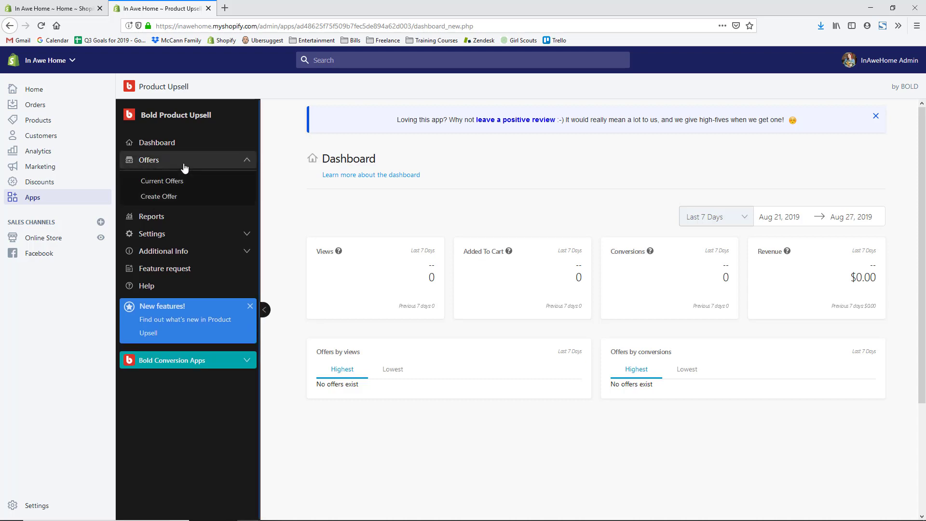
{"action": "left_click", "coordinate": [174, 199]}
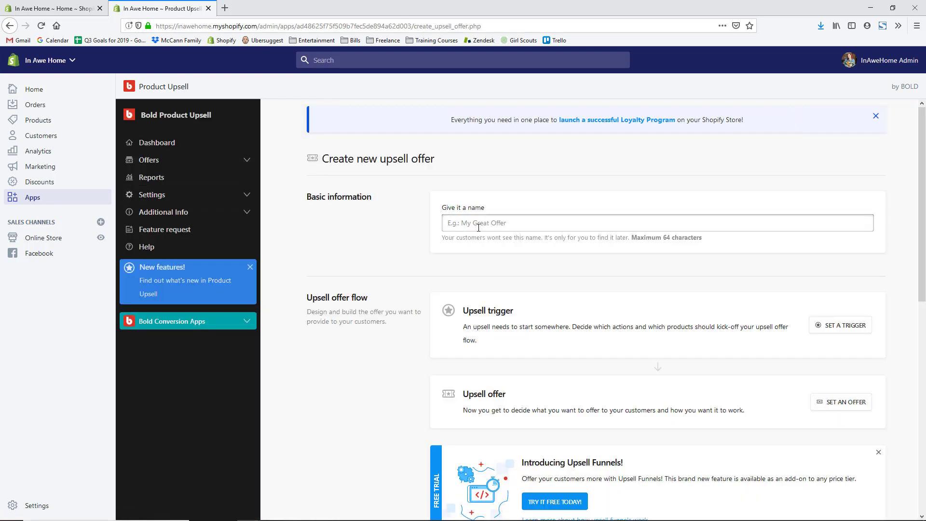
{"action": "left_click", "coordinate": [479, 225]}
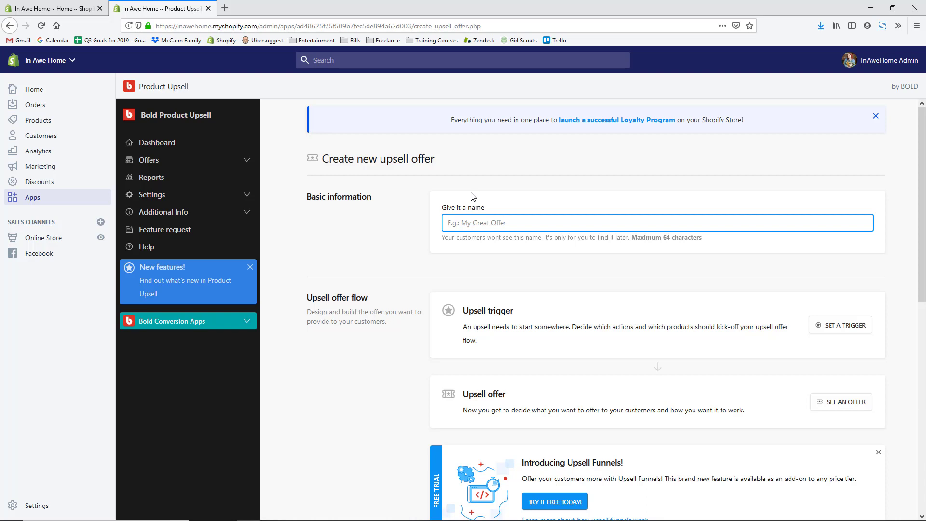
{"action": "type", "text": "Pillow Offer"}
{"action": "scroll", "coordinate": [680, 275], "scroll_direction": "down", "scroll_amount": 2}
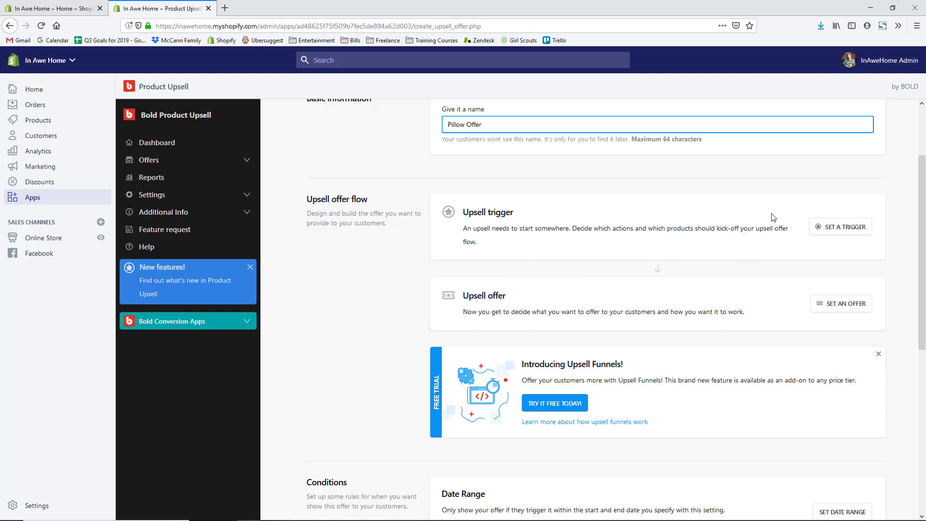
Step: Set the offer's trigger to the Add to cart event, keeping Cross-sell selected
{"action": "left_click", "coordinate": [847, 234]}
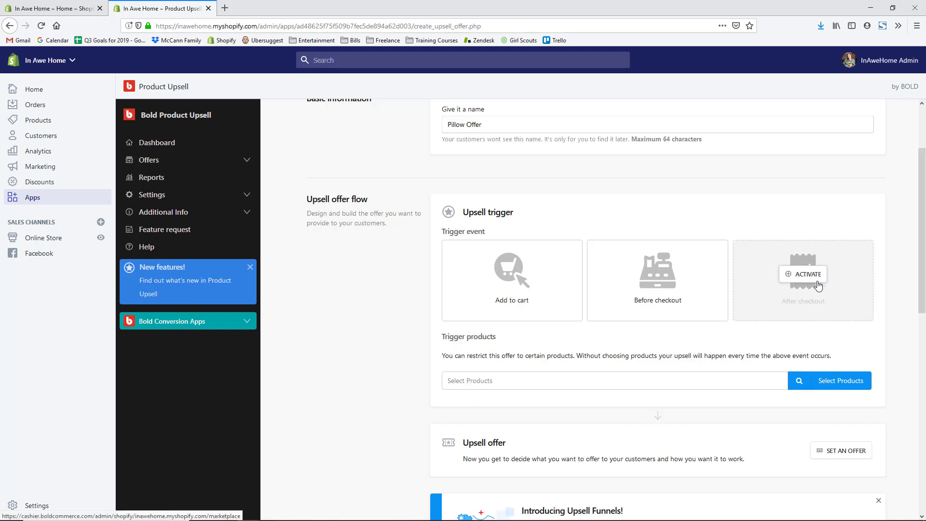
{"action": "left_click", "coordinate": [511, 288]}
{"action": "scroll", "coordinate": [574, 290], "scroll_direction": "down", "scroll_amount": 2}
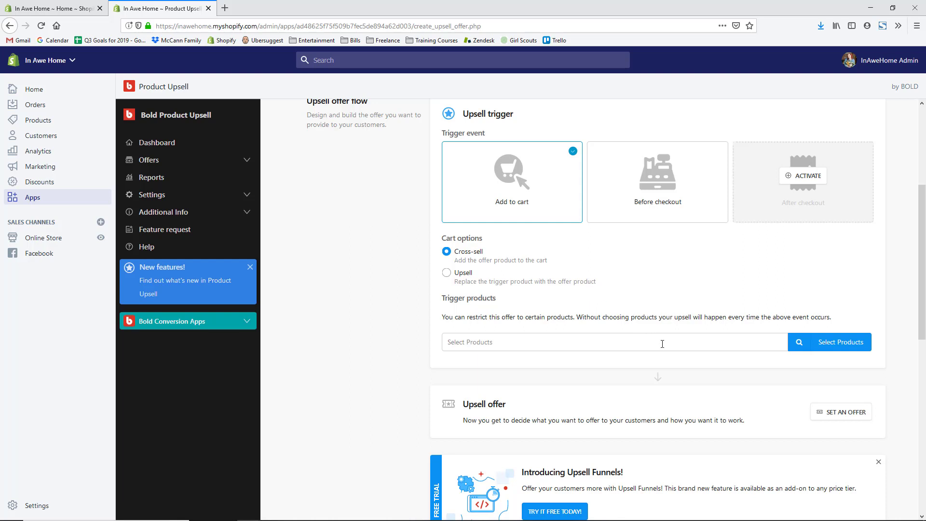
Step: Filter the trigger product search by the Pillows smart collection
{"action": "left_click", "coordinate": [836, 347]}
{"action": "scroll", "coordinate": [435, 383], "scroll_direction": "down", "scroll_amount": 3}
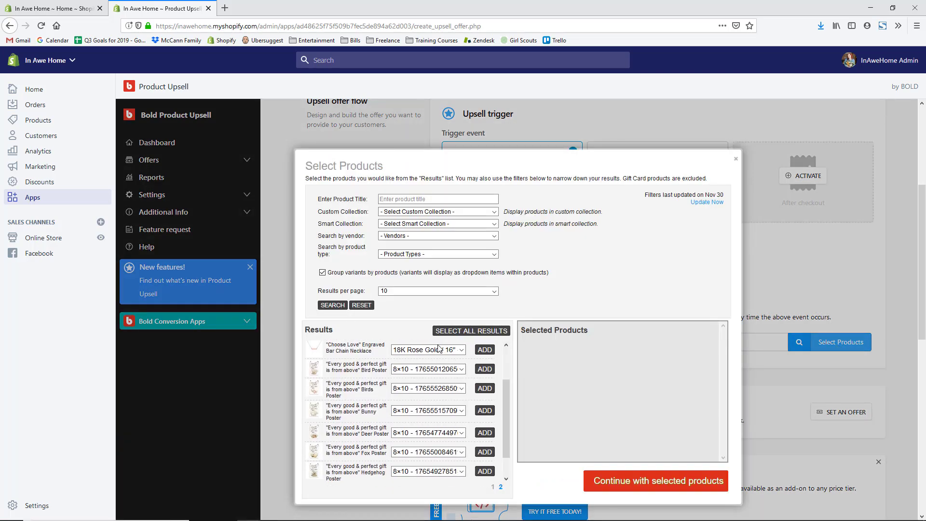
{"action": "scroll", "coordinate": [434, 376], "scroll_direction": "down", "scroll_amount": 3}
{"action": "scroll", "coordinate": [439, 338], "scroll_direction": "up", "scroll_amount": 3}
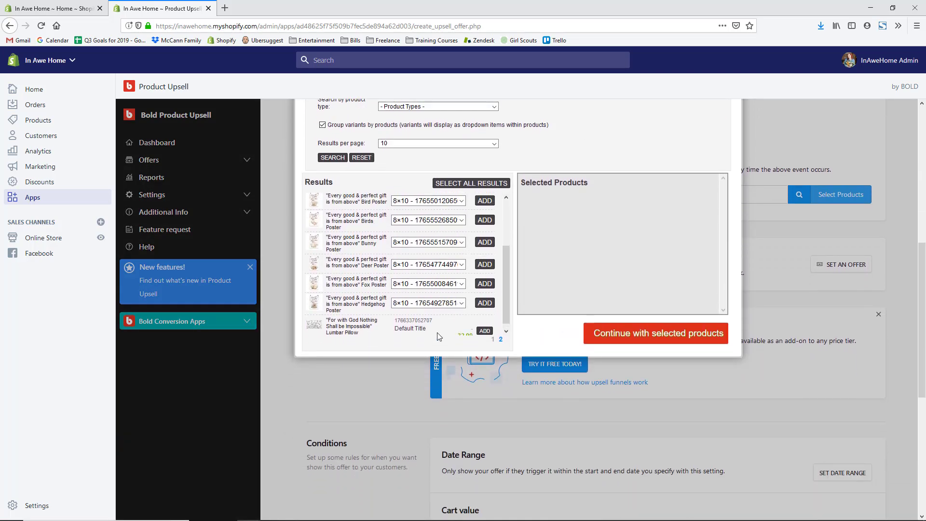
{"action": "scroll", "coordinate": [604, 175], "scroll_direction": "up", "scroll_amount": 3}
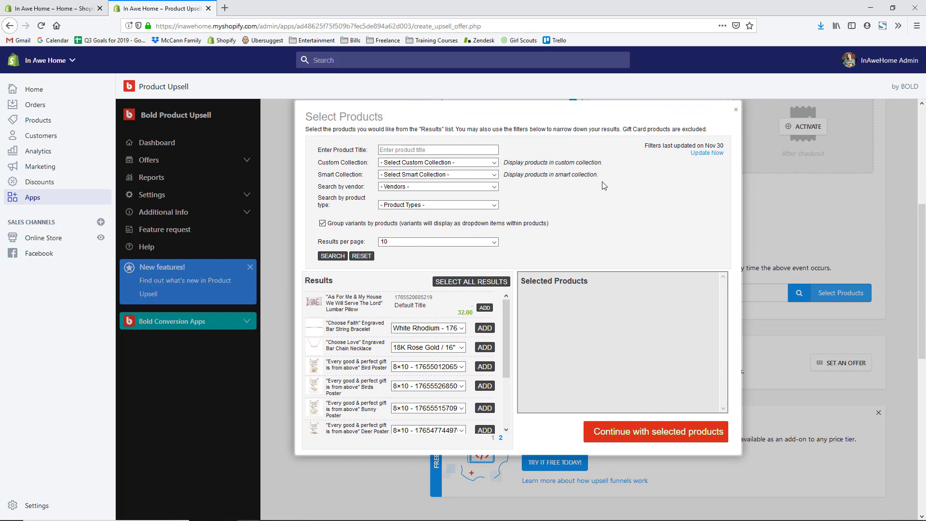
{"action": "left_click", "coordinate": [494, 163]}
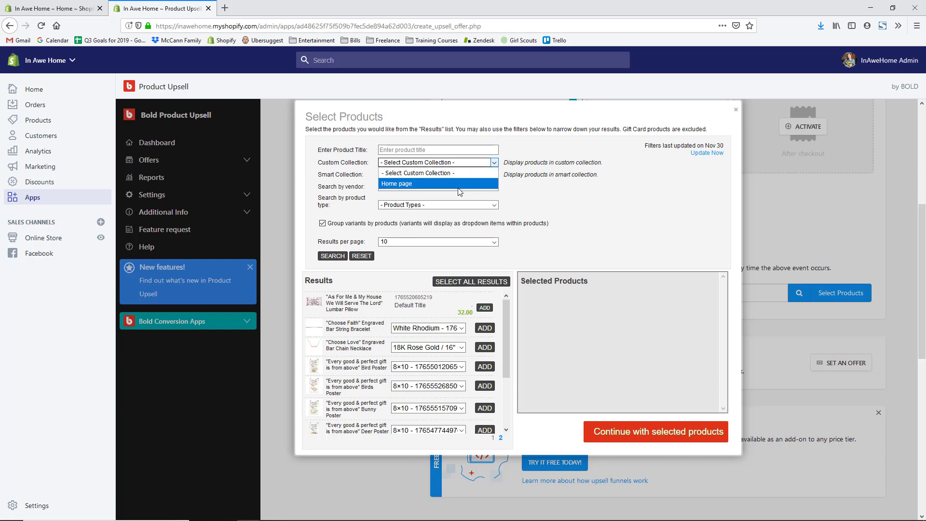
{"action": "left_click", "coordinate": [555, 186]}
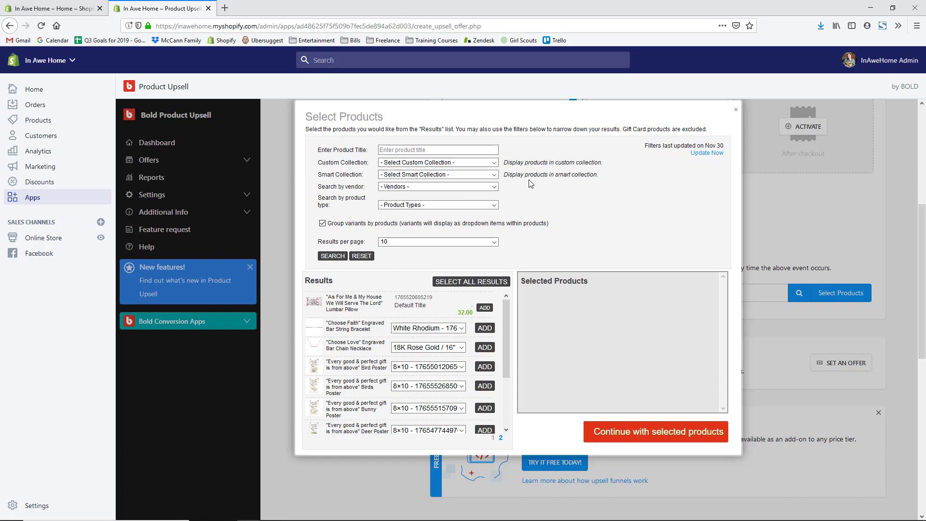
{"action": "left_click", "coordinate": [496, 176]}
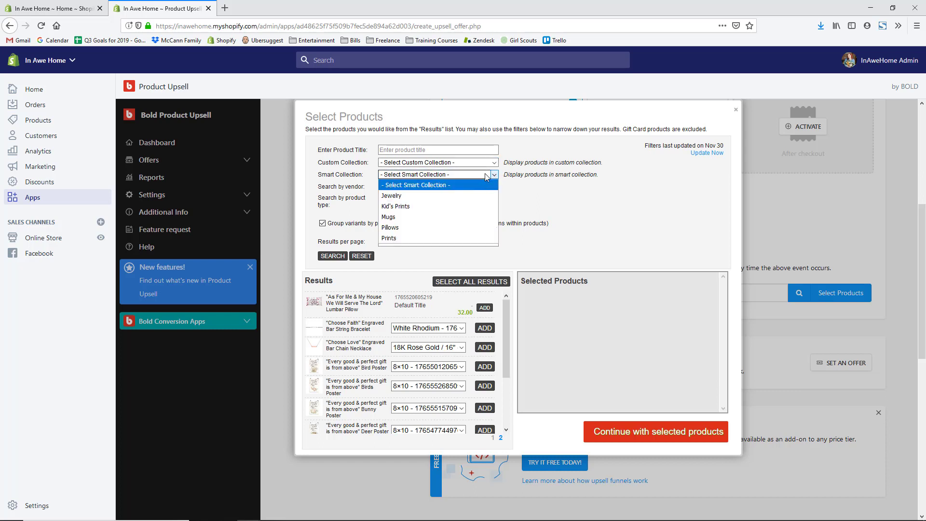
{"action": "left_click", "coordinate": [405, 234]}
{"action": "left_click", "coordinate": [333, 256]}
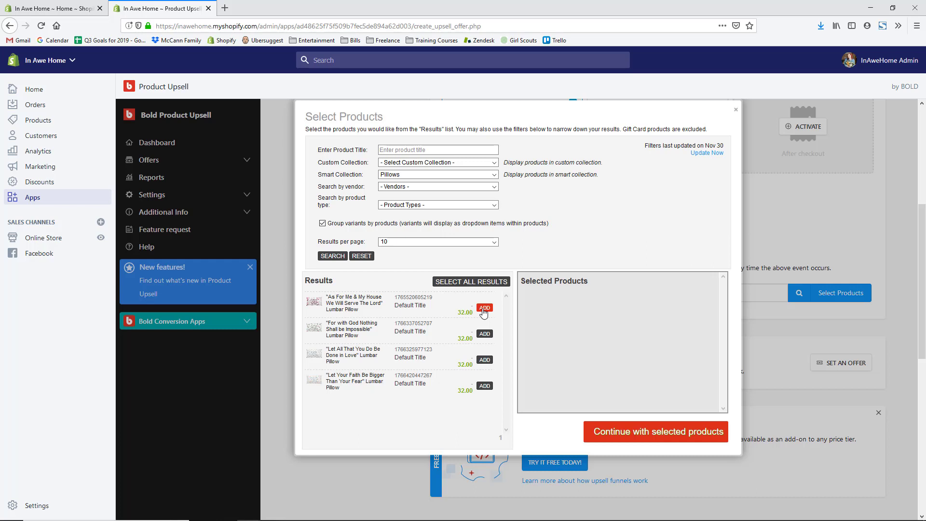
Step: Add all four lumbar pillows as trigger products and continue with them
{"action": "left_click", "coordinate": [483, 309]}
{"action": "left_click", "coordinate": [483, 341]}
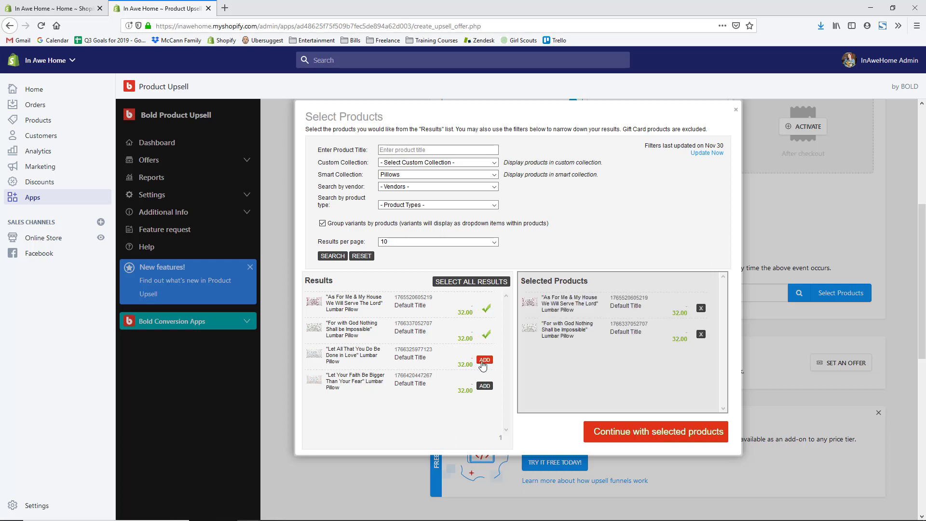
{"action": "left_click", "coordinate": [485, 361]}
{"action": "left_click", "coordinate": [486, 387]}
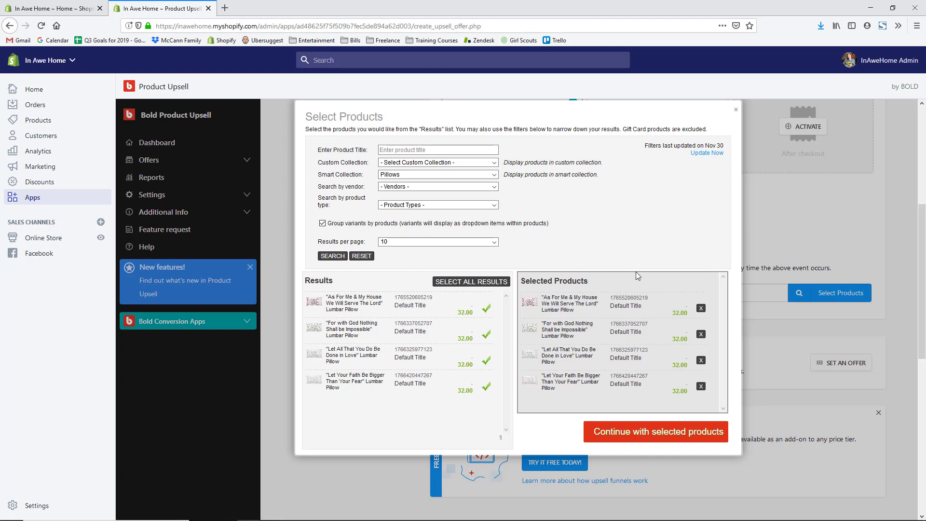
{"action": "left_click", "coordinate": [668, 441]}
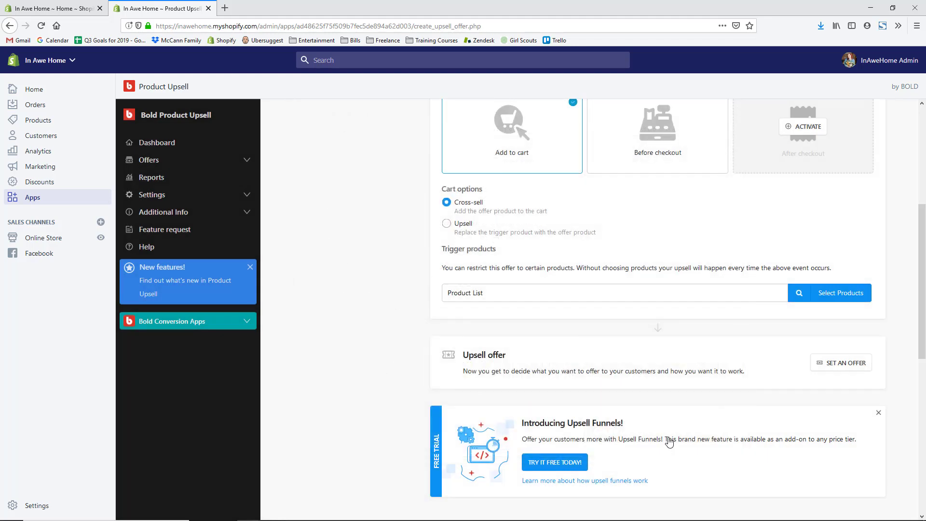
Step: Open the Upsell offer popup details form with title, description and product fields
{"action": "scroll", "coordinate": [841, 338], "scroll_direction": "down", "scroll_amount": 2}
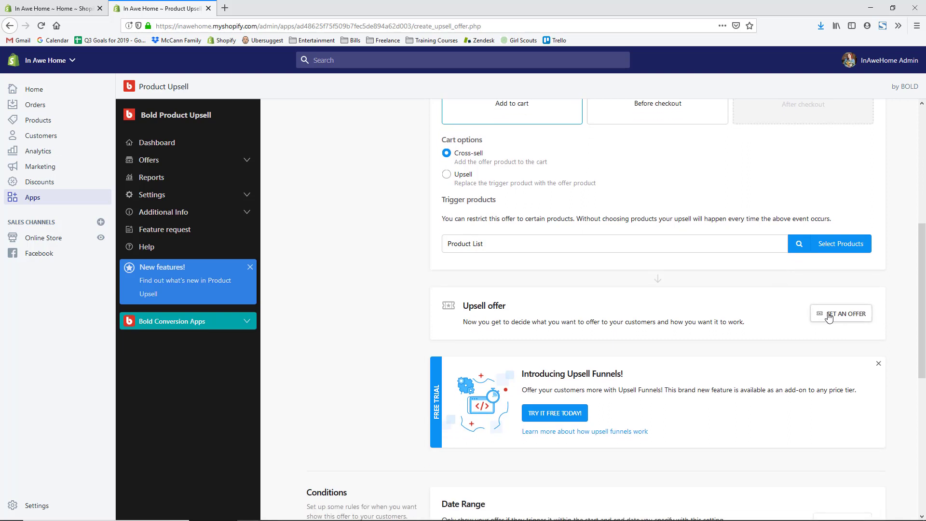
{"action": "left_click", "coordinate": [829, 317]}
{"action": "scroll", "coordinate": [844, 321], "scroll_direction": "up", "scroll_amount": 3}
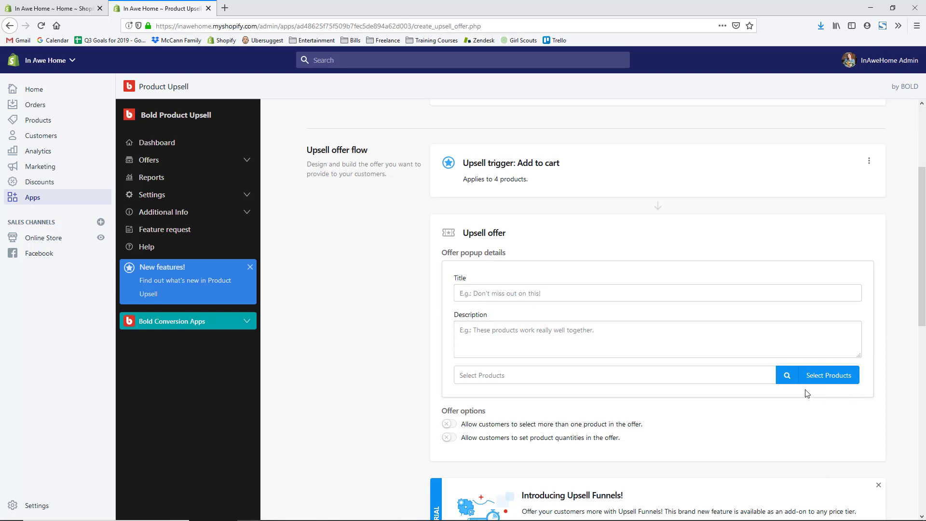
Step: Pick the 'Wake. Pray. Slay.' Mug from the Mugs smart collection as the offered product
{"action": "left_click", "coordinate": [839, 381]}
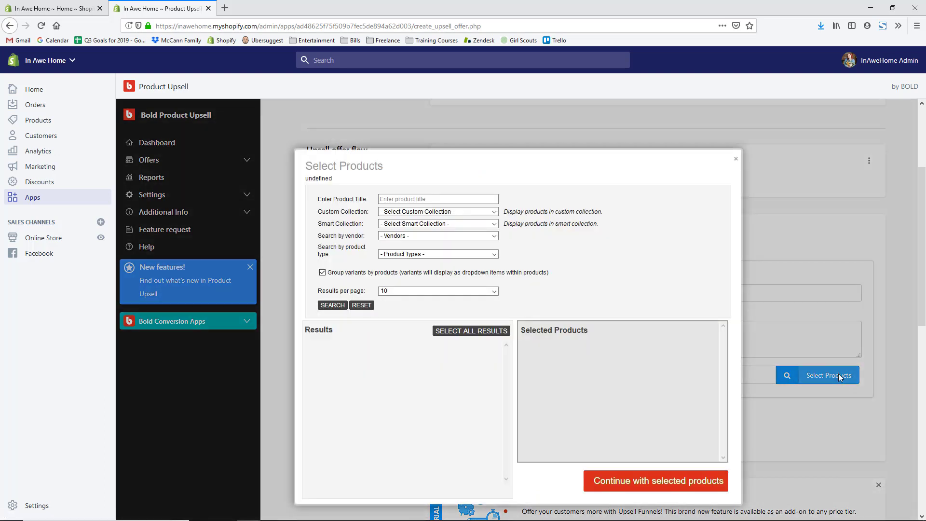
{"action": "left_click", "coordinate": [495, 225]}
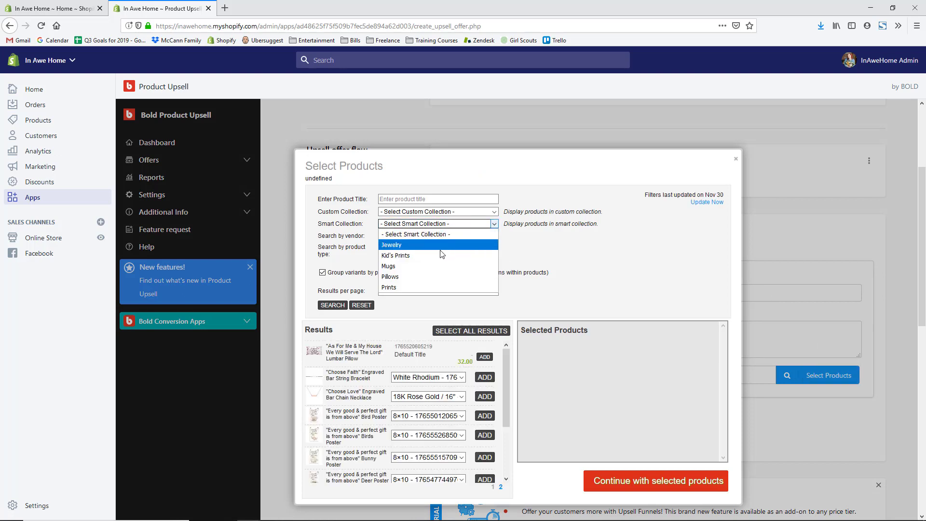
{"action": "left_click", "coordinate": [416, 277]}
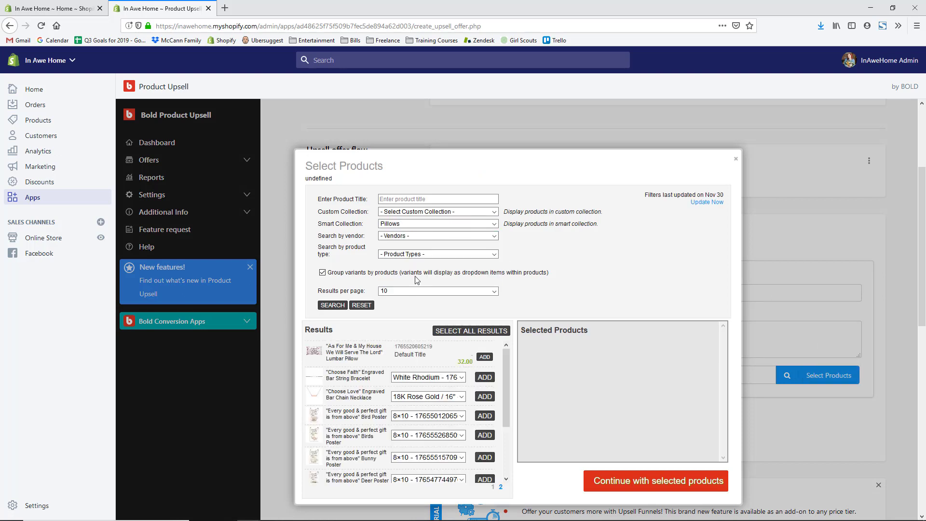
{"action": "left_click", "coordinate": [332, 305]}
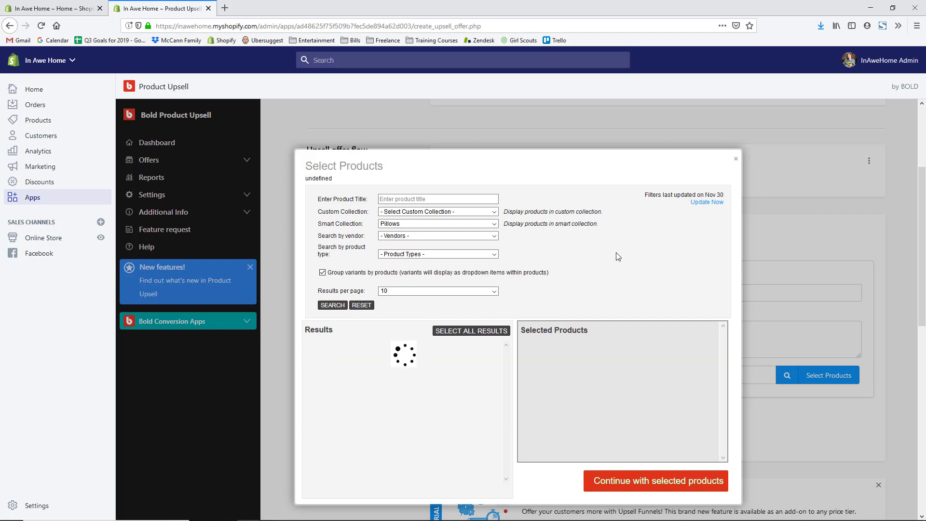
{"action": "scroll", "coordinate": [499, 315], "scroll_direction": "down", "scroll_amount": 2}
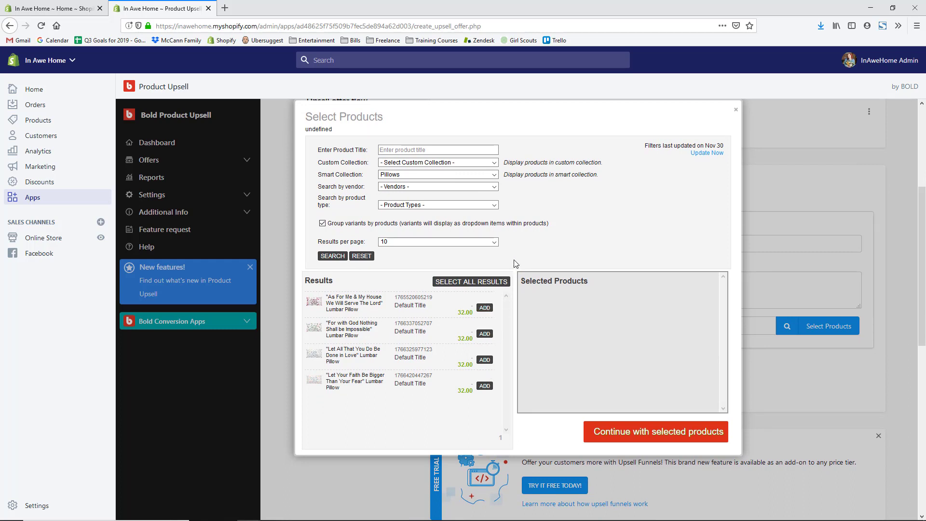
{"action": "scroll", "coordinate": [515, 263], "scroll_direction": "up", "scroll_amount": 1}
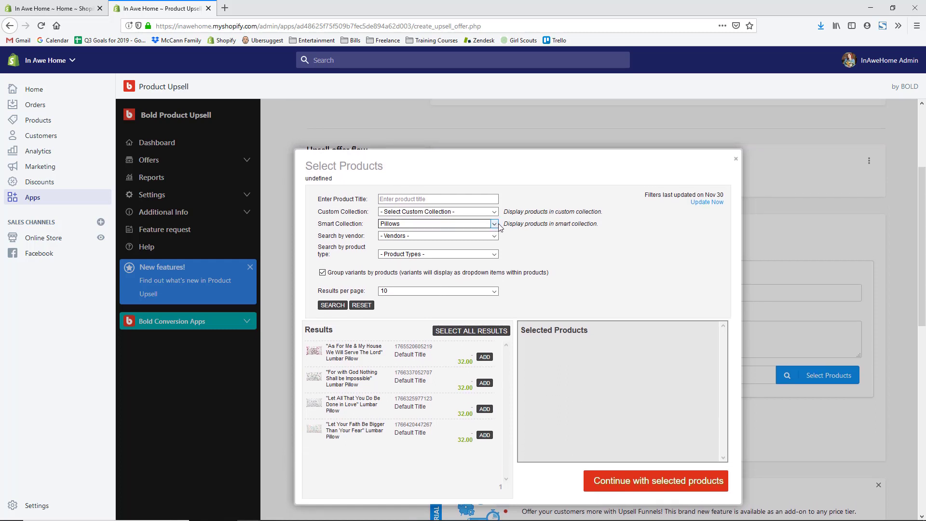
{"action": "left_click", "coordinate": [495, 224]}
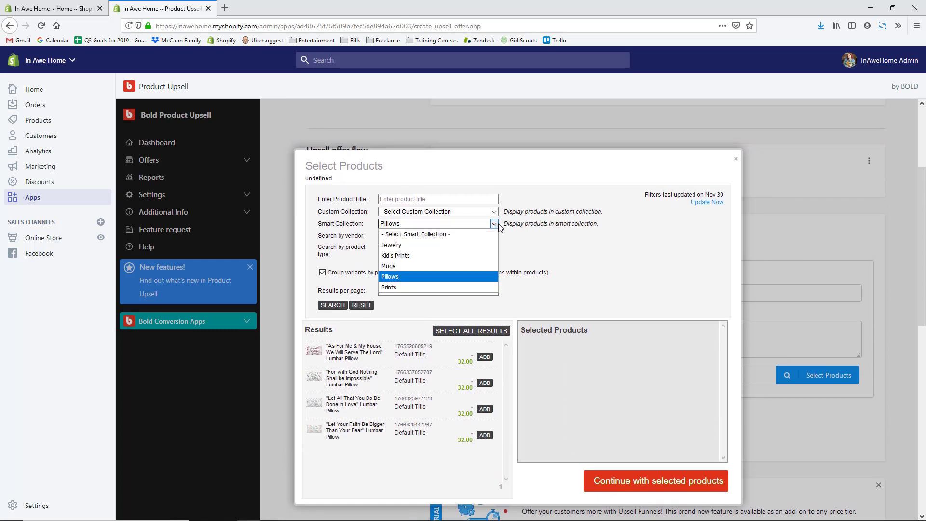
{"action": "left_click", "coordinate": [460, 267]}
{"action": "scroll", "coordinate": [463, 289], "scroll_direction": "down", "scroll_amount": 1}
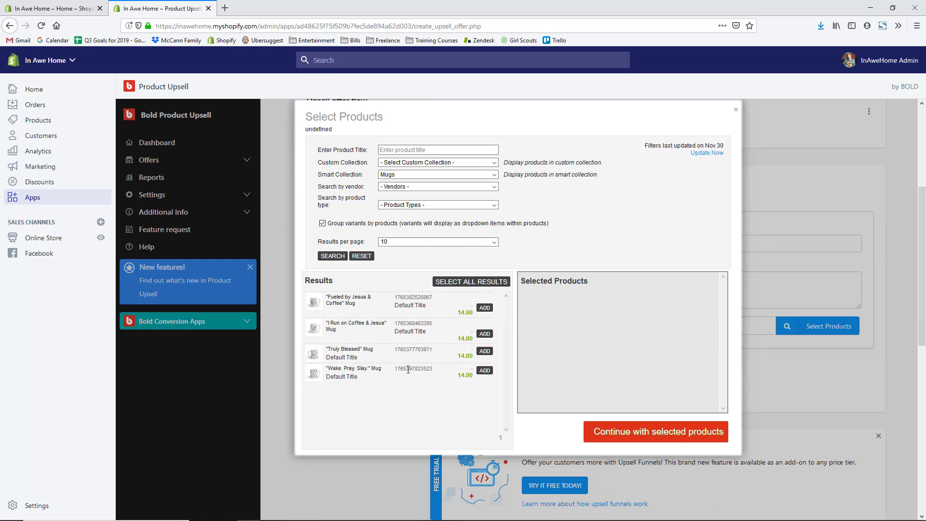
{"action": "left_click", "coordinate": [481, 371]}
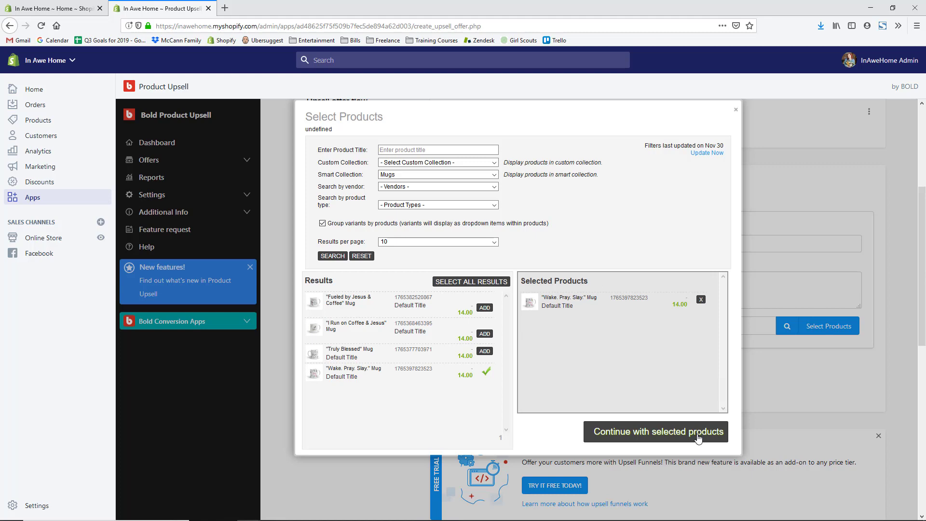
{"action": "left_click", "coordinate": [657, 436]}
{"action": "left_click", "coordinate": [606, 244]}
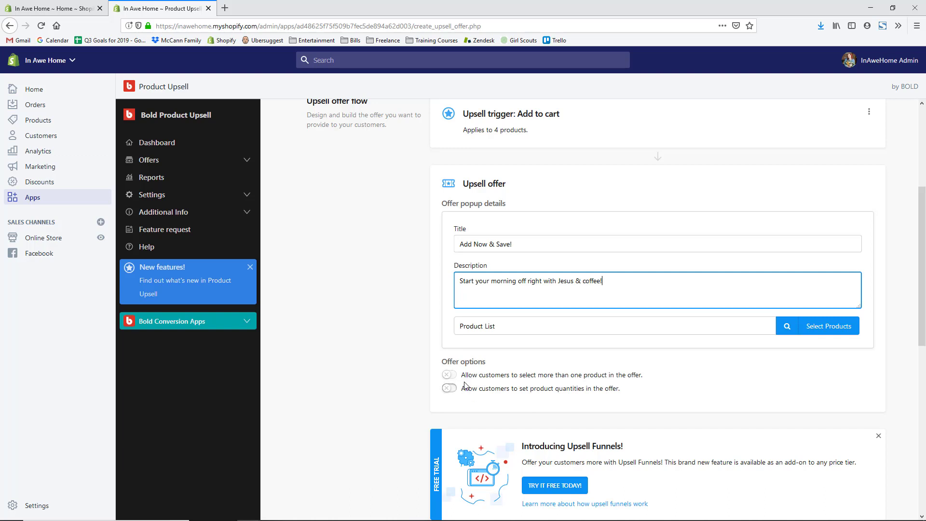
Step: Finish the popup description 'Start your morning off right with Jesus & coffee!'
{"action": "left_click", "coordinate": [334, 392]}
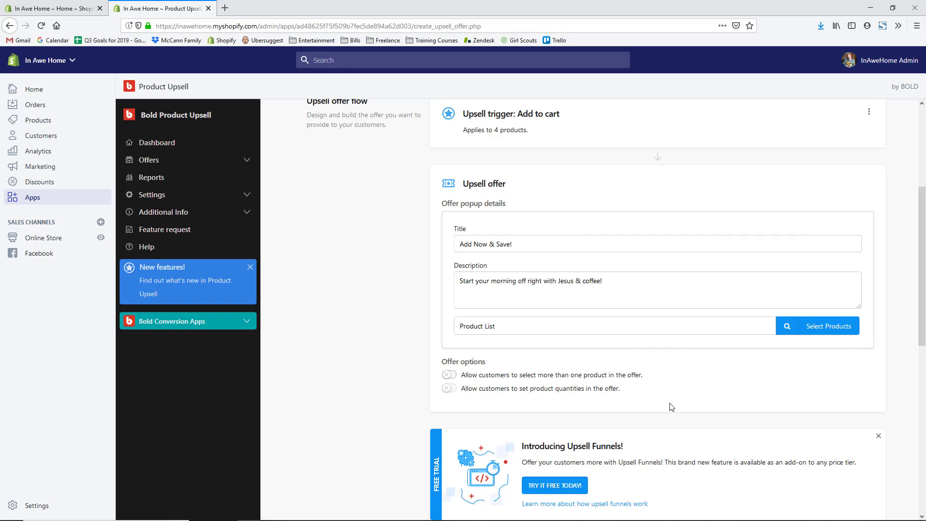
{"action": "scroll", "coordinate": [766, 408], "scroll_direction": "down", "scroll_amount": 2}
{"action": "scroll", "coordinate": [767, 407], "scroll_direction": "down", "scroll_amount": 1}
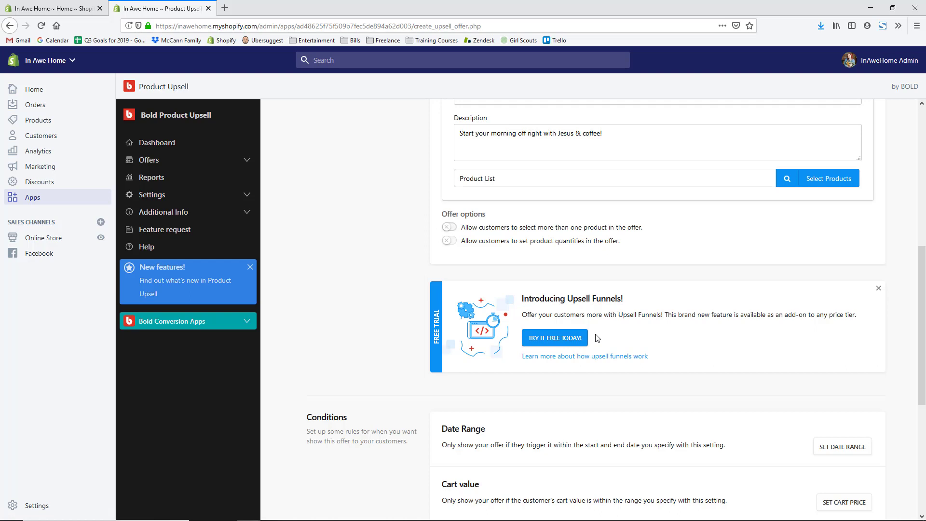
Step: Turn on linking product images and names to their pages, then save the Pillow Offer
{"action": "scroll", "coordinate": [666, 364], "scroll_direction": "down", "scroll_amount": 3}
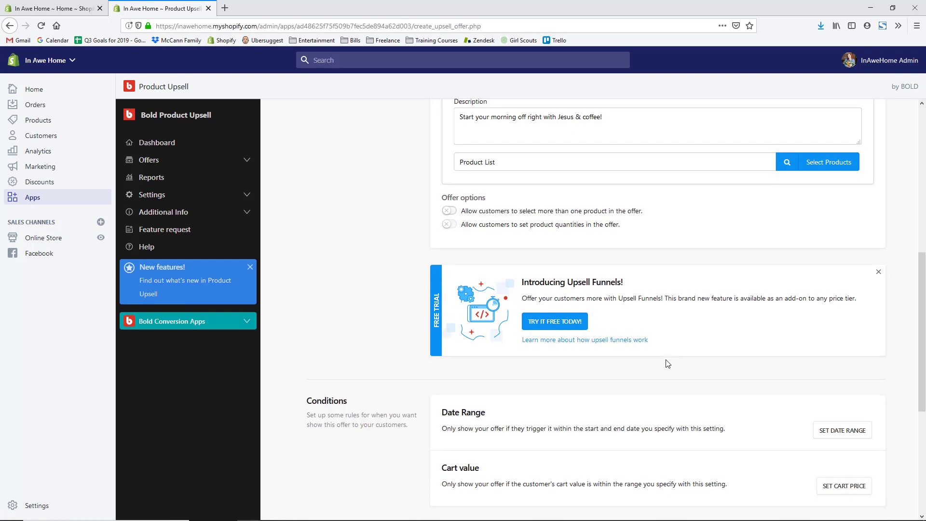
{"action": "scroll", "coordinate": [714, 334], "scroll_direction": "down", "scroll_amount": 2}
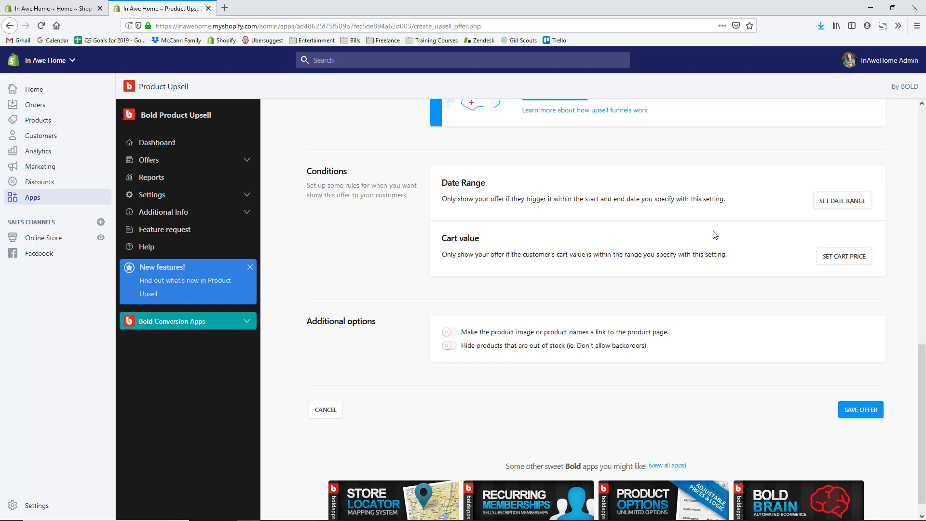
{"action": "scroll", "coordinate": [477, 332], "scroll_direction": "down", "scroll_amount": 1}
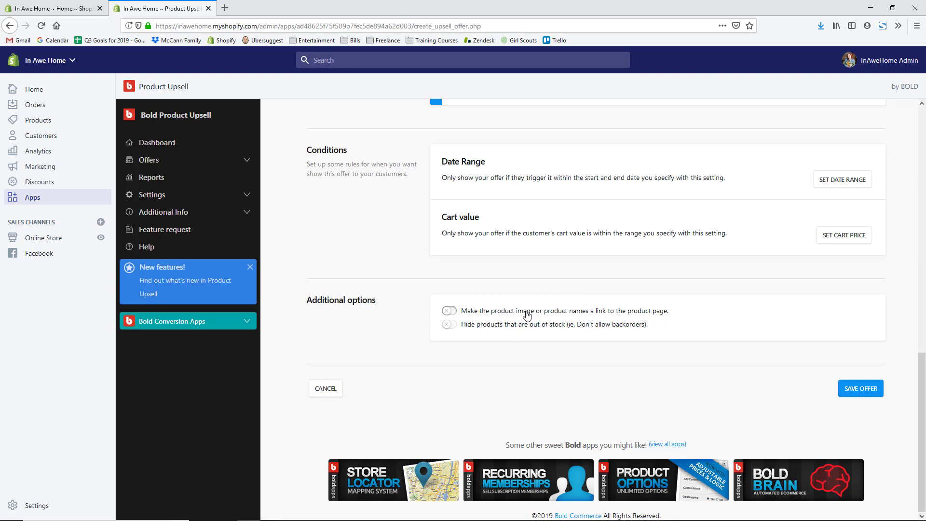
{"action": "left_click", "coordinate": [448, 311]}
{"action": "left_click", "coordinate": [861, 391]}
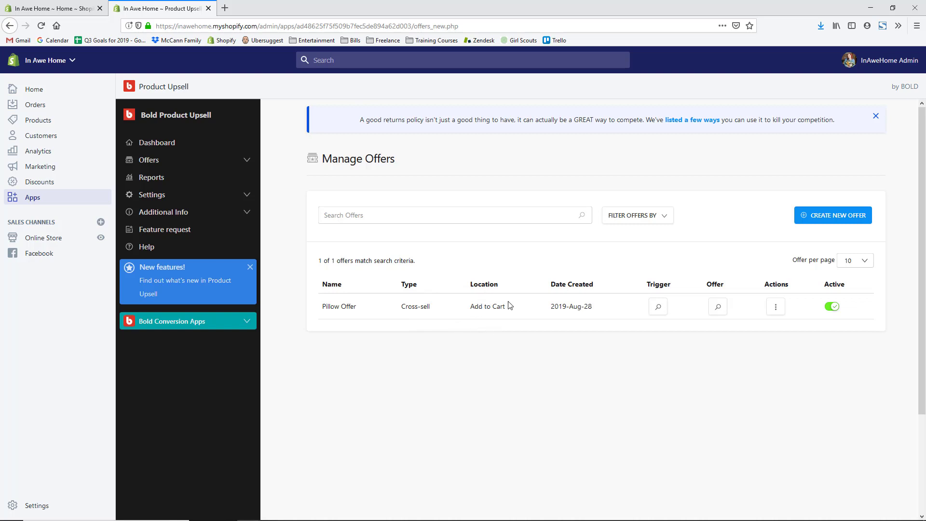
{"action": "left_click", "coordinate": [658, 308]}
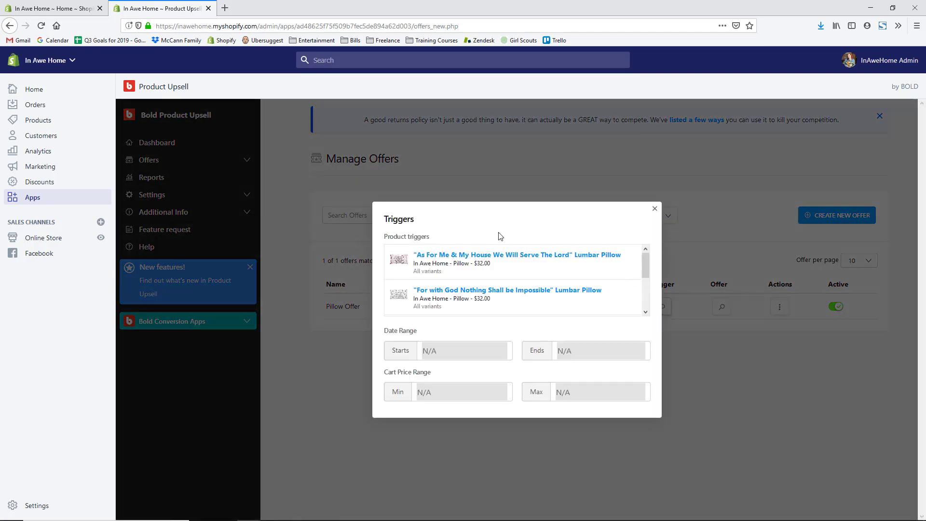
{"action": "scroll", "coordinate": [529, 258], "scroll_direction": "down", "scroll_amount": 3}
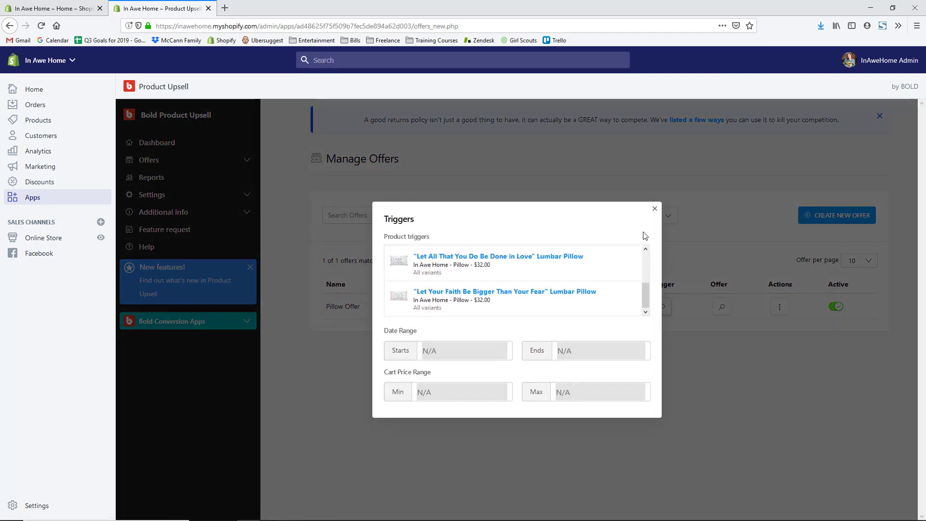
{"action": "left_click", "coordinate": [654, 208]}
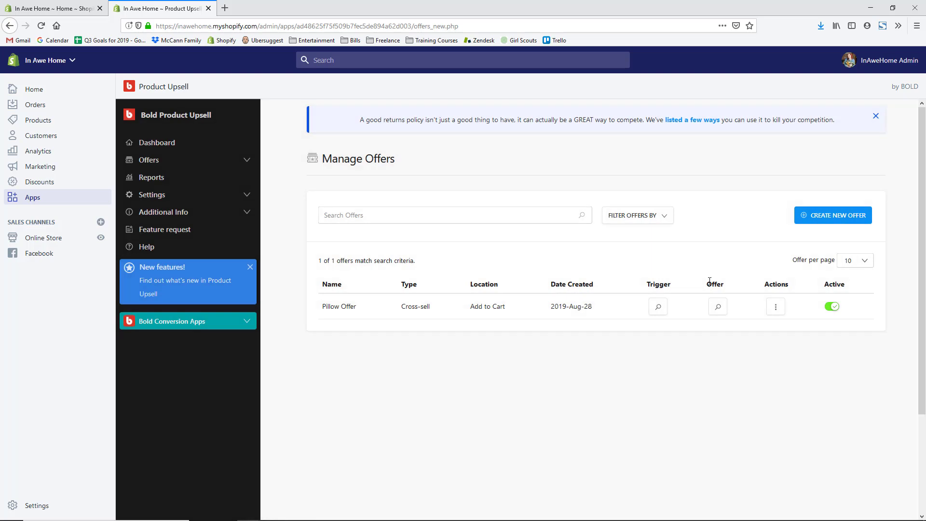
{"action": "left_click", "coordinate": [719, 308]}
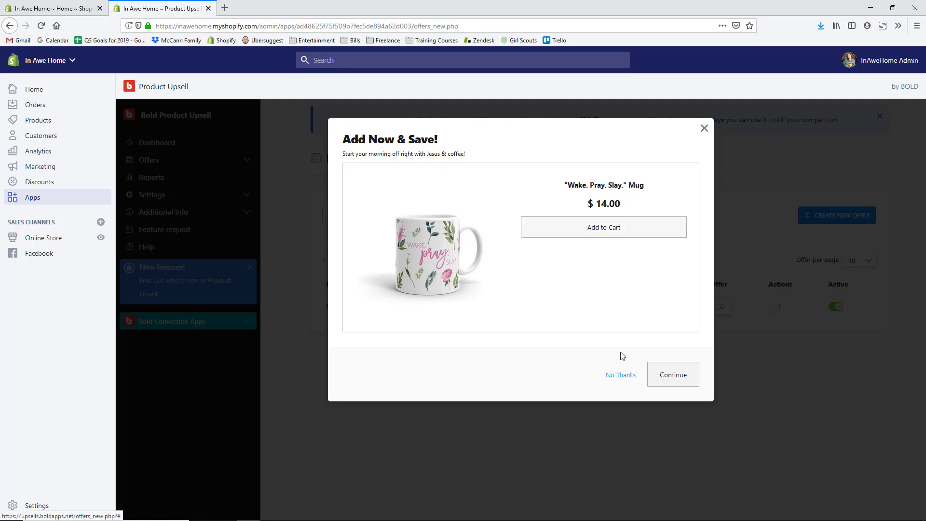
{"action": "left_click", "coordinate": [704, 129]}
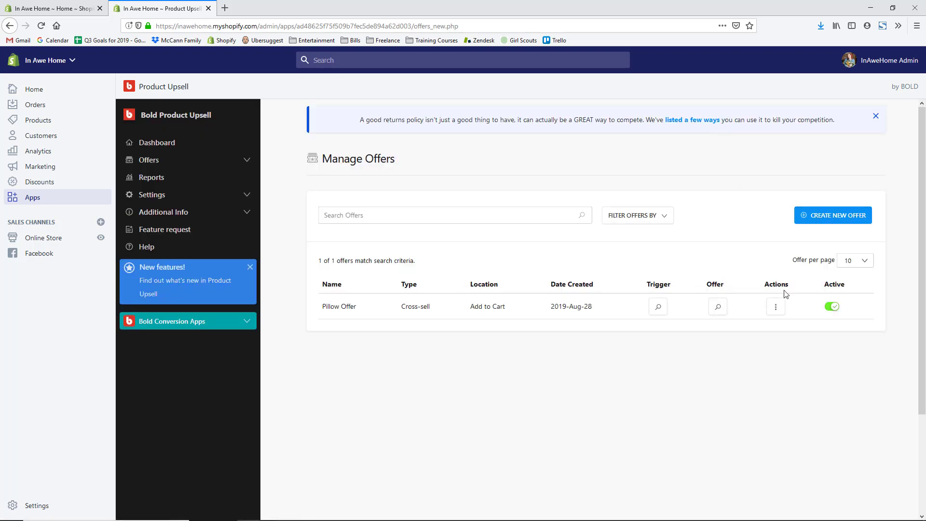